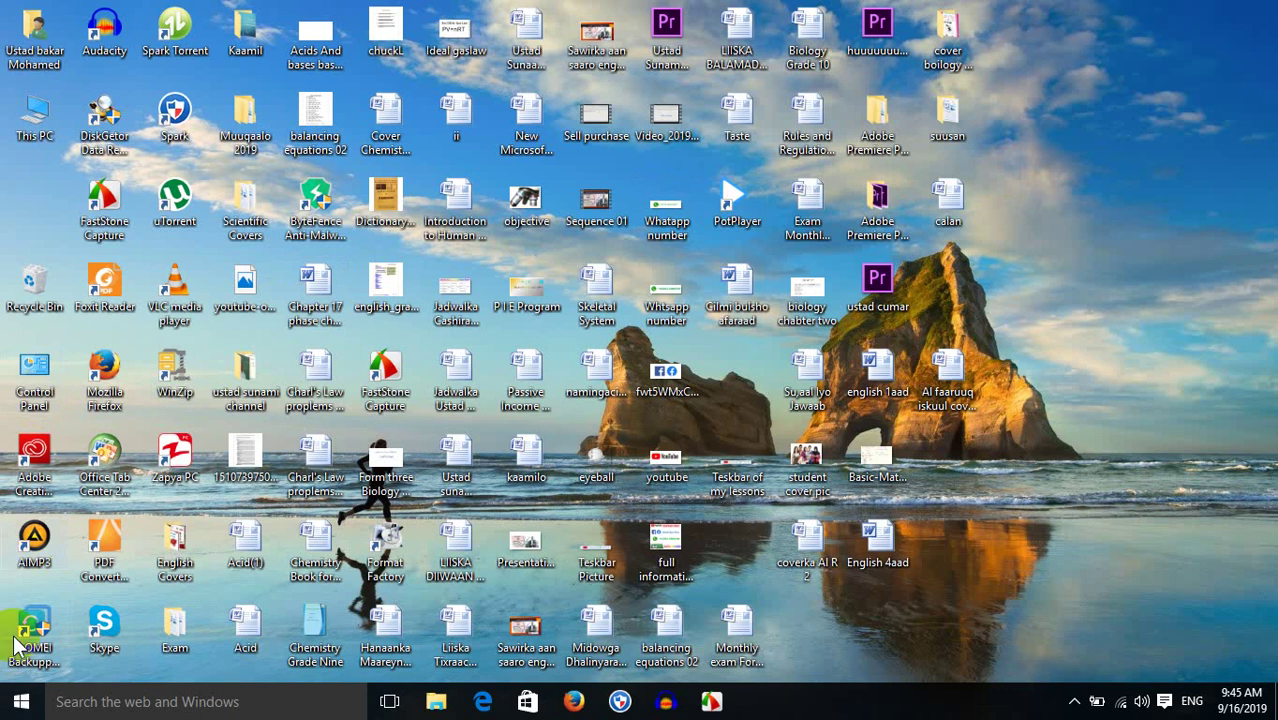
Find and launch Microsoft Office Access 2007
click(20, 705)
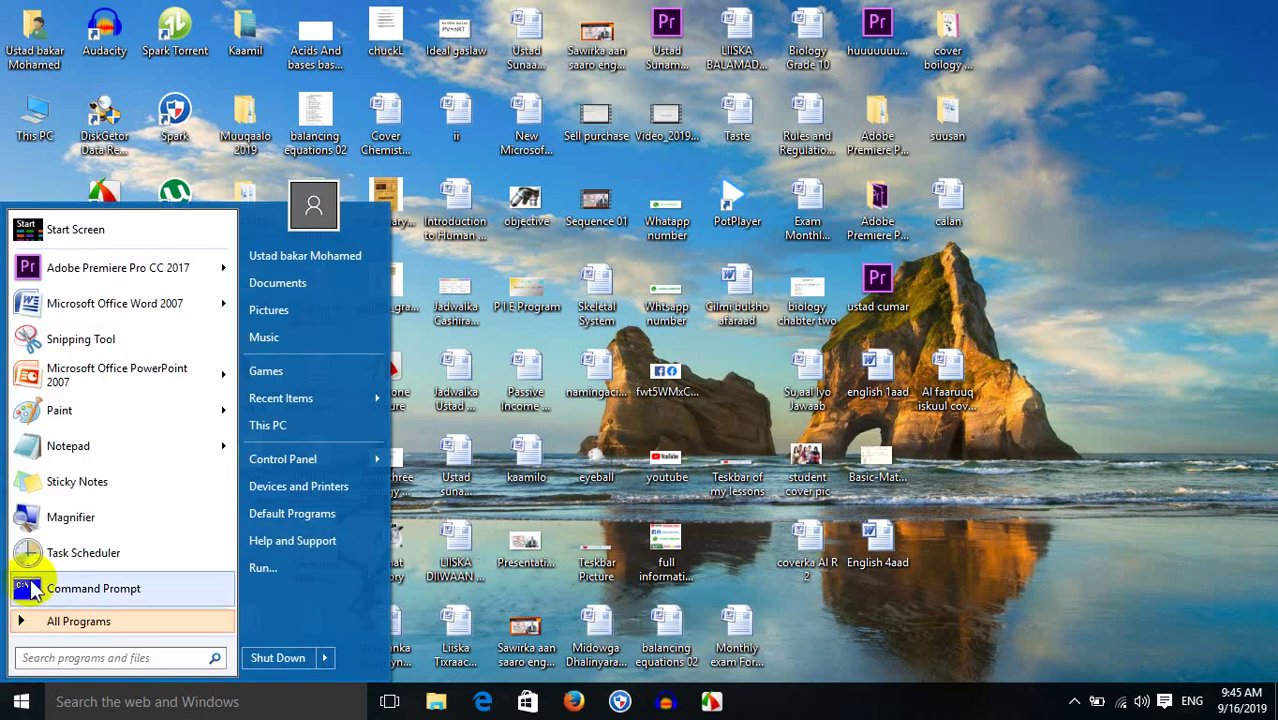
text(acc)
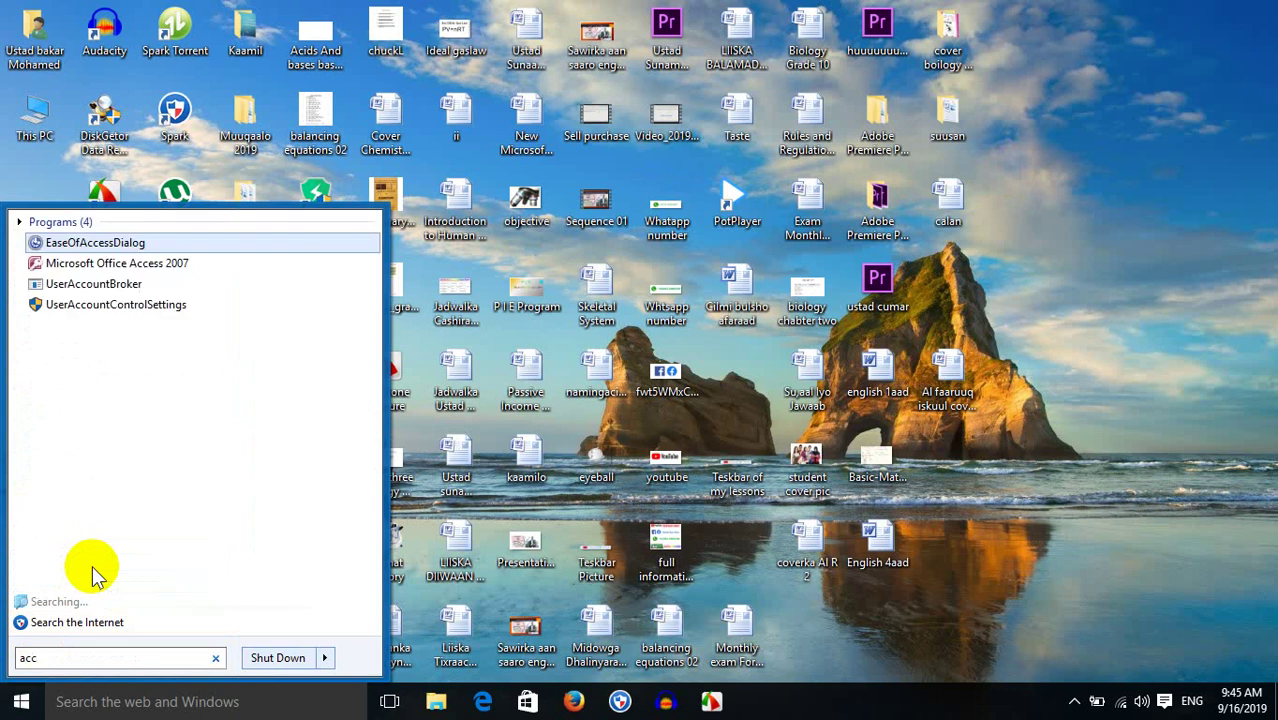
click(119, 266)
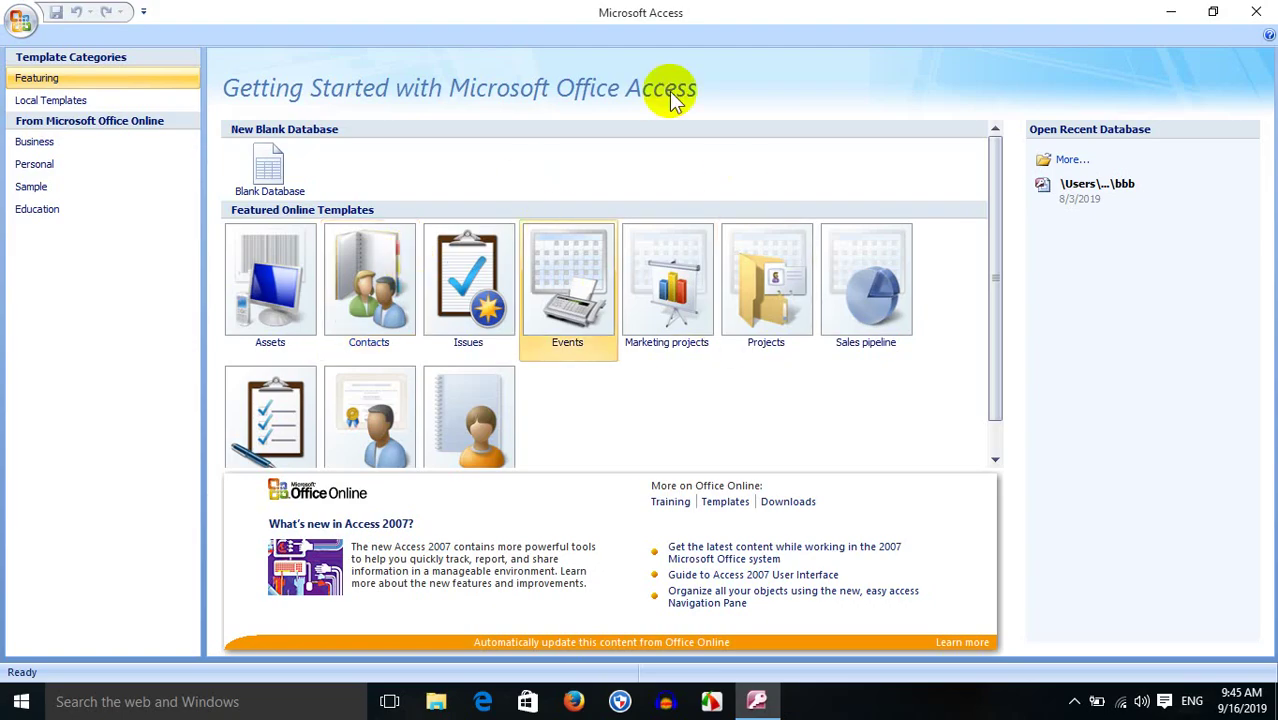
Start a new blank database and name its file School database
click(268, 178)
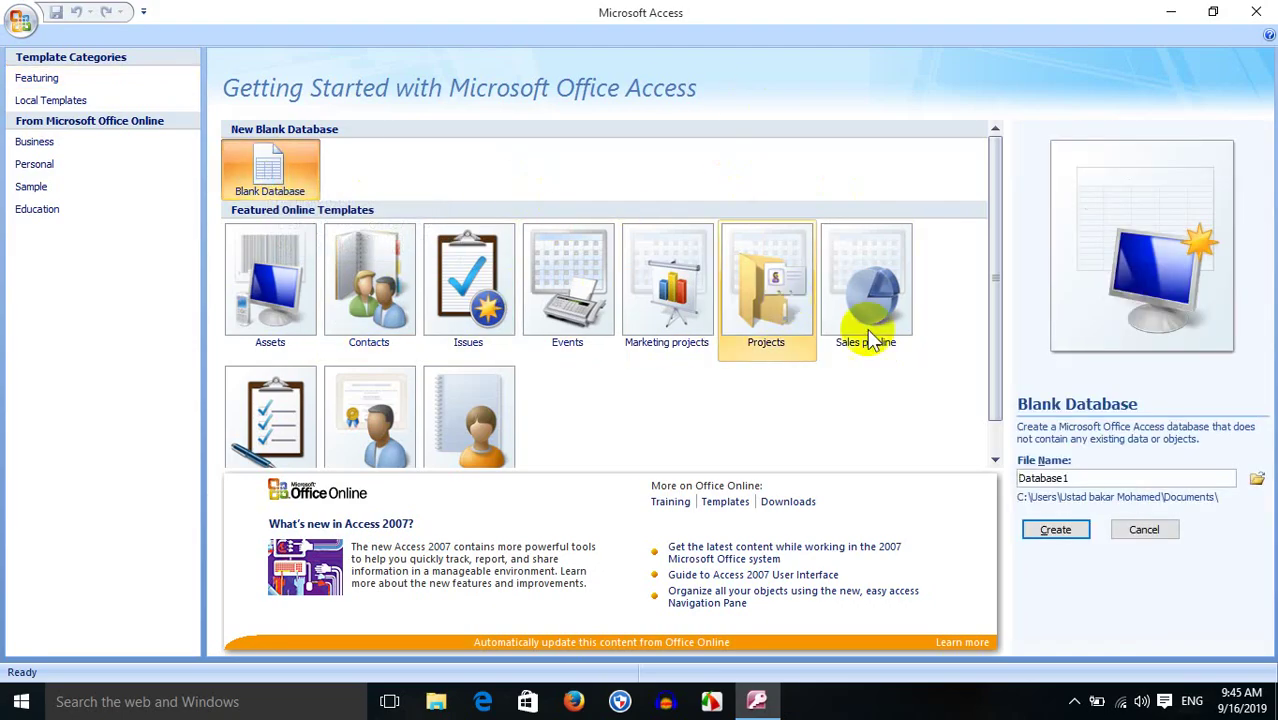
click(1082, 476)
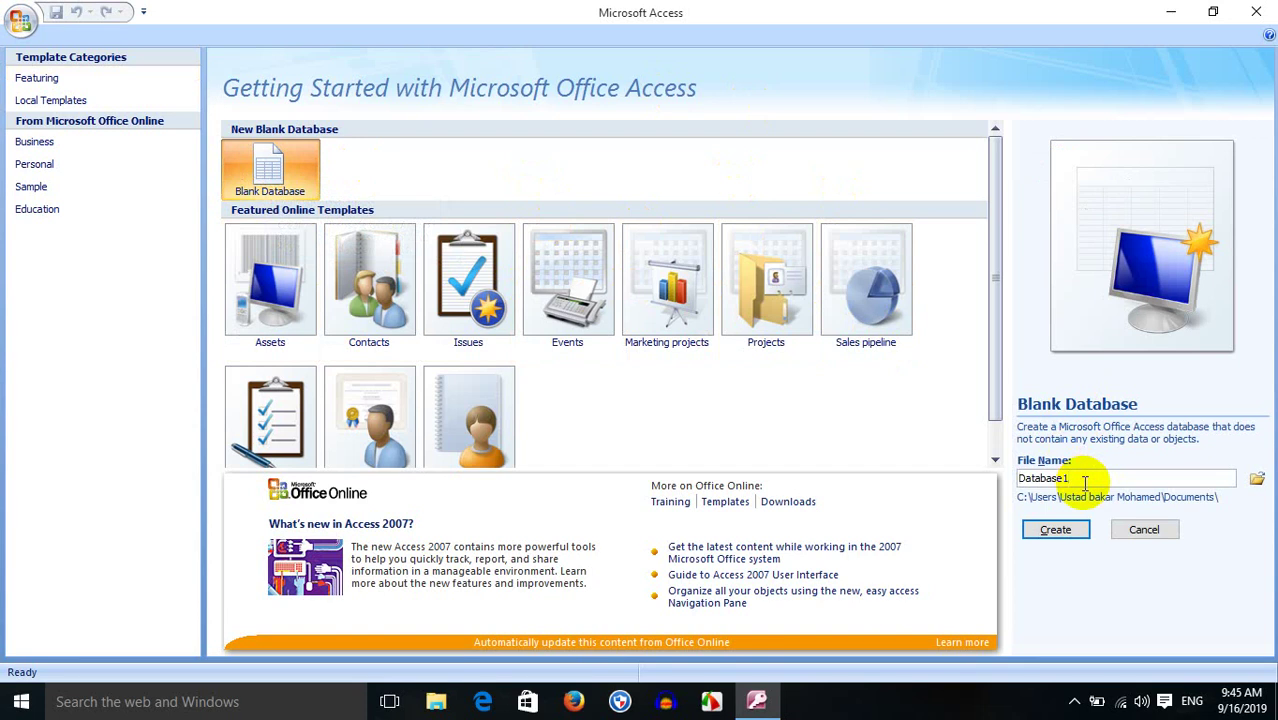
key(BackSpace)
key(BackSpace)
key(BackSpace)
key(BackSpace)
key(BackSpace)
key(BackSpace)
key(BackSpace)
key(BackSpace)
key(BackSpace)
text(School database)
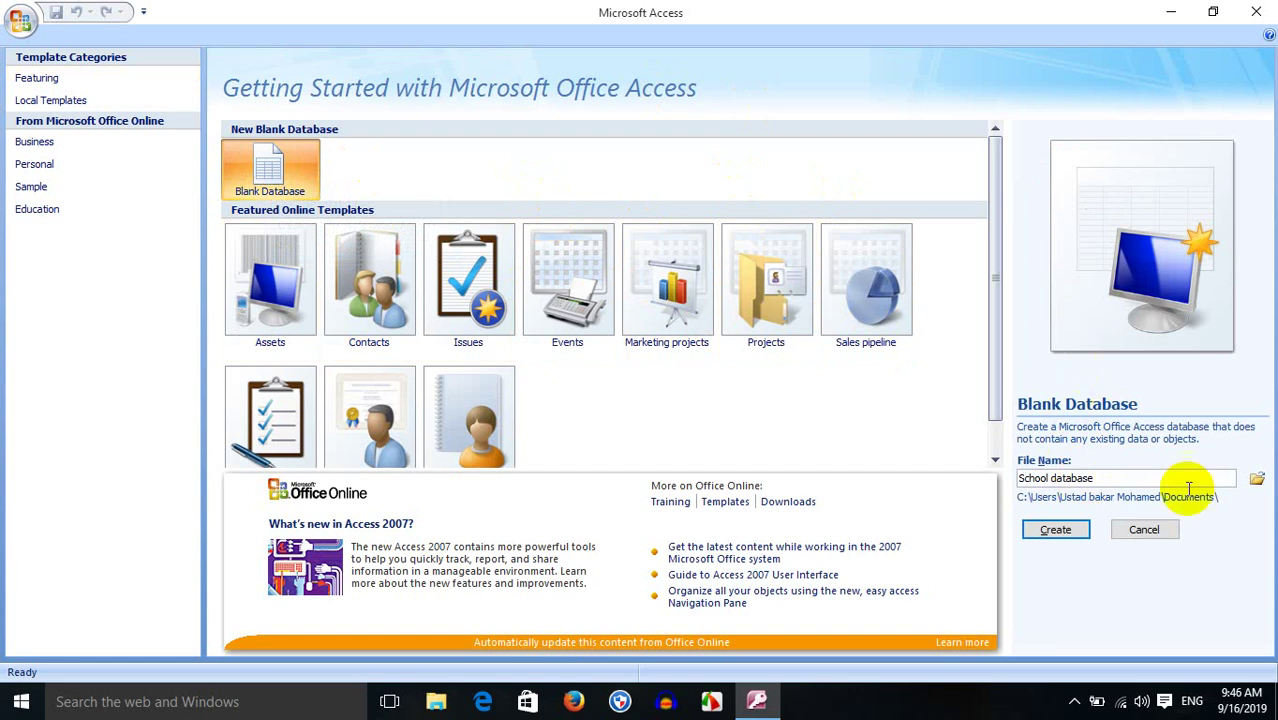
Set the Desktop as the save location and create the database there
click(1257, 480)
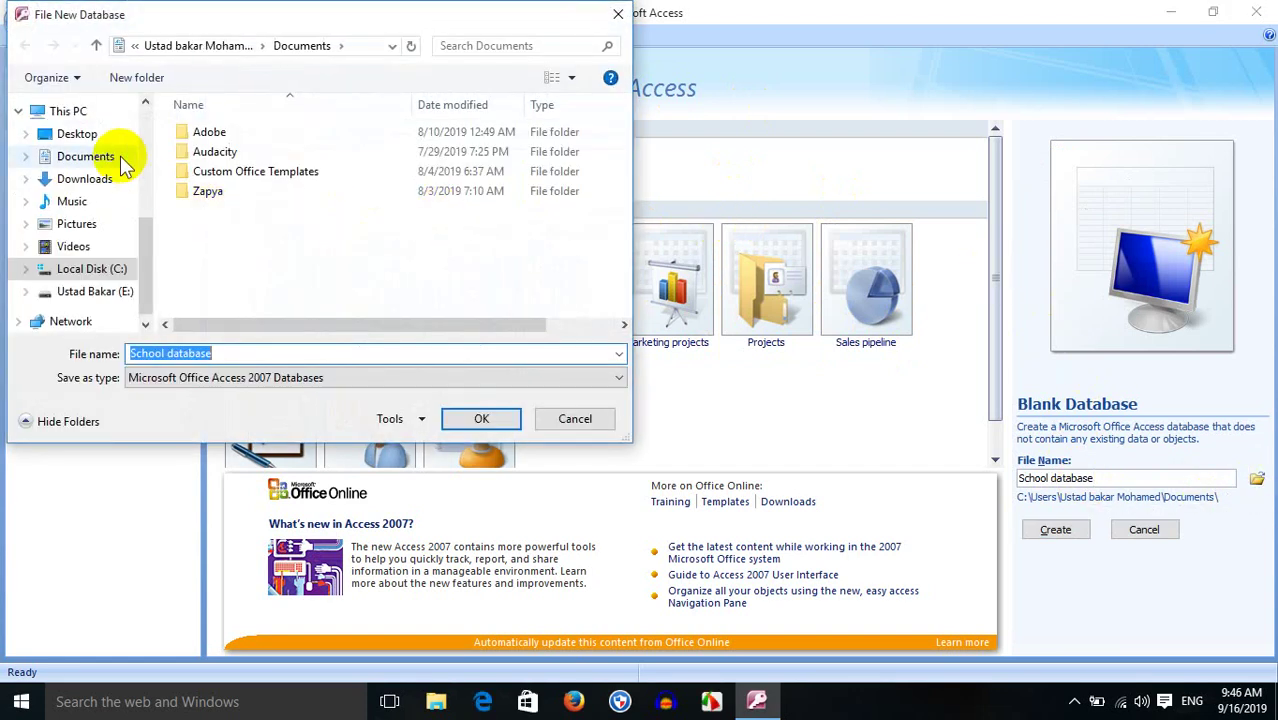
click(100, 136)
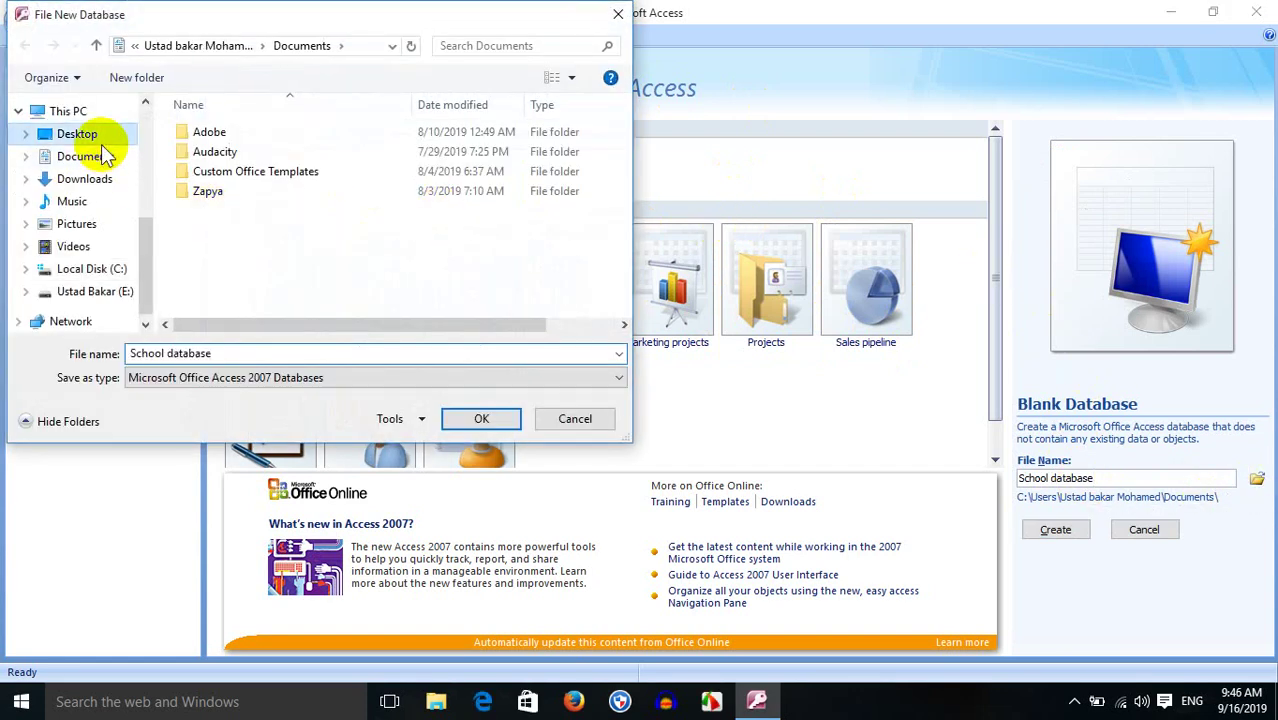
click(481, 418)
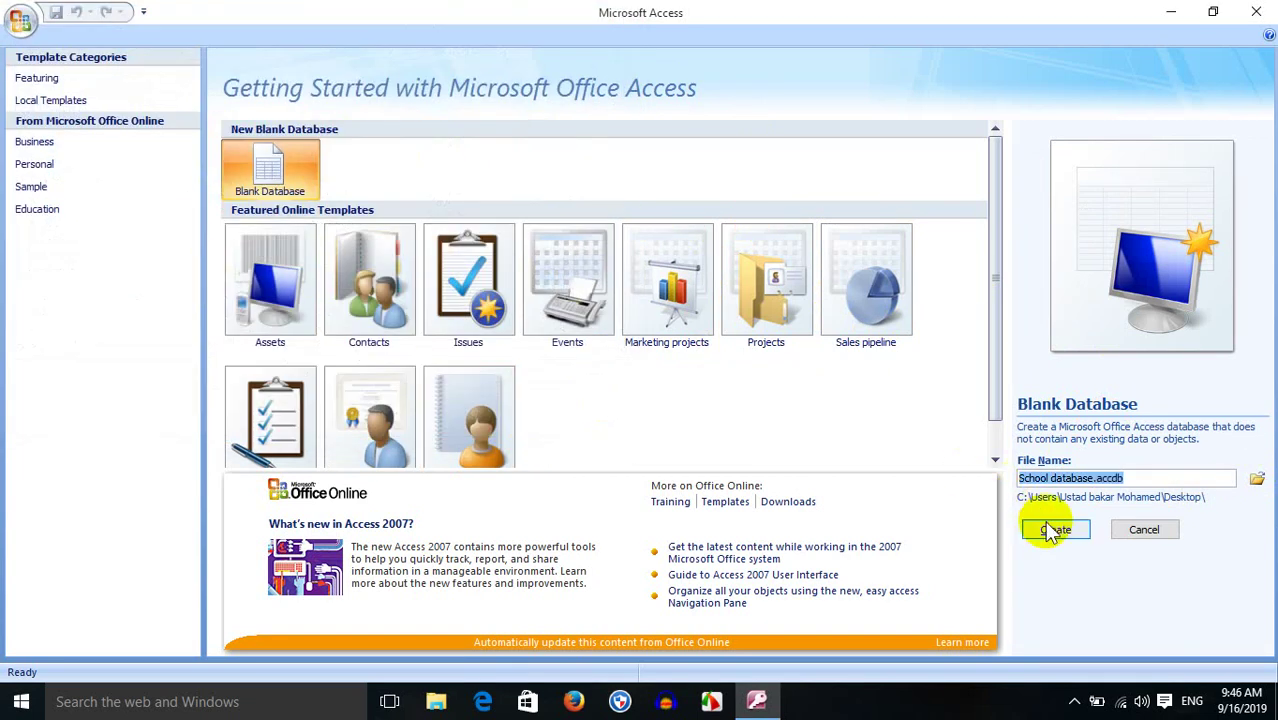
click(1044, 522)
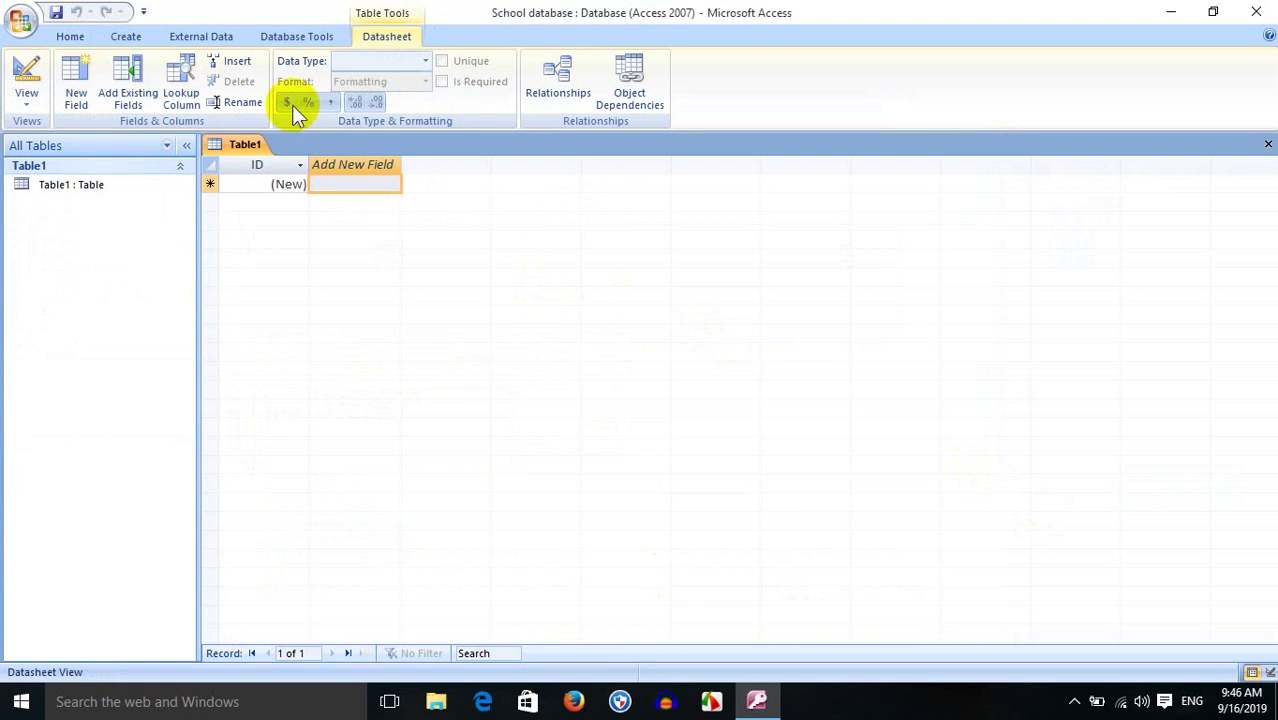
Switch the new table to Design View, saving it as Reg table
click(26, 102)
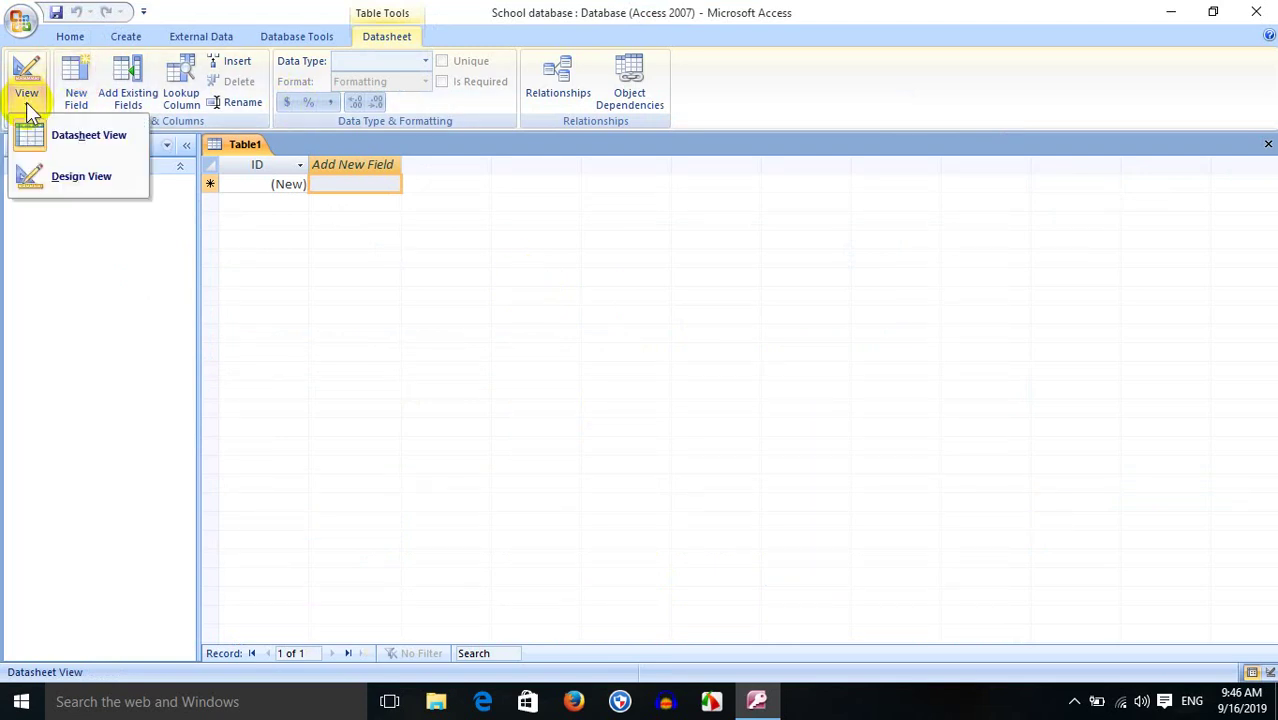
click(56, 171)
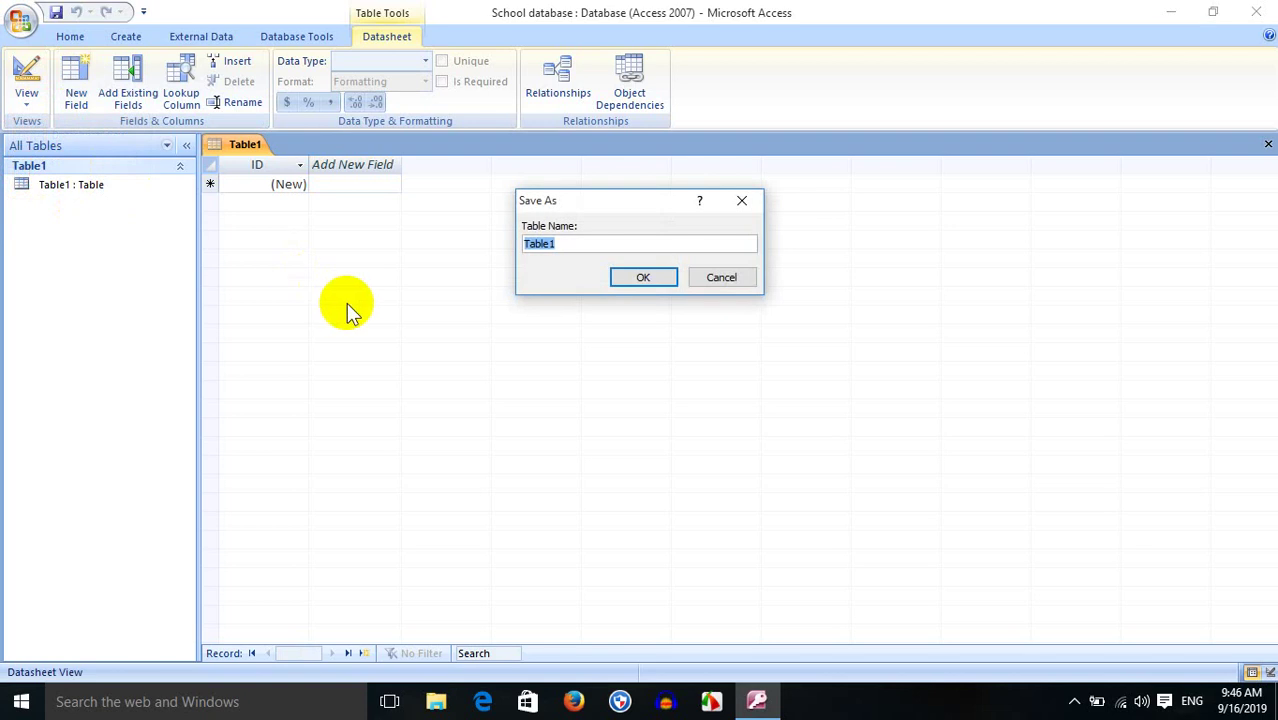
text(R)
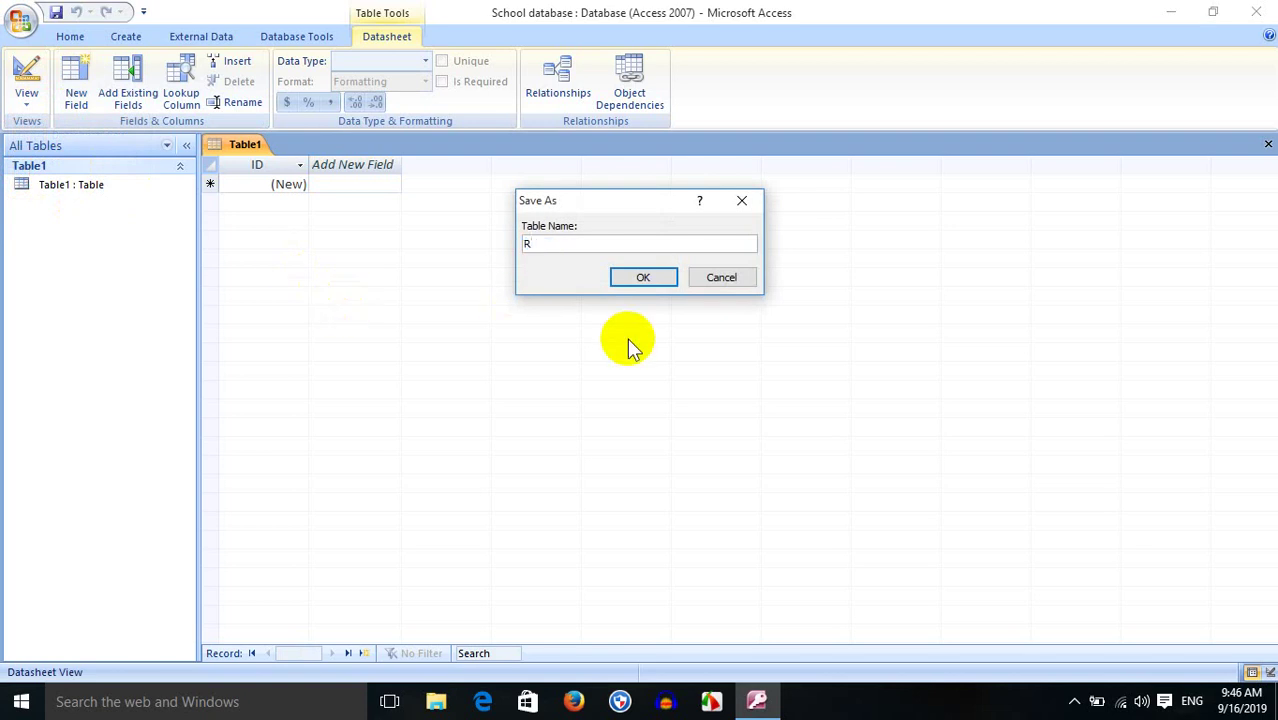
text(eg table)
click(641, 278)
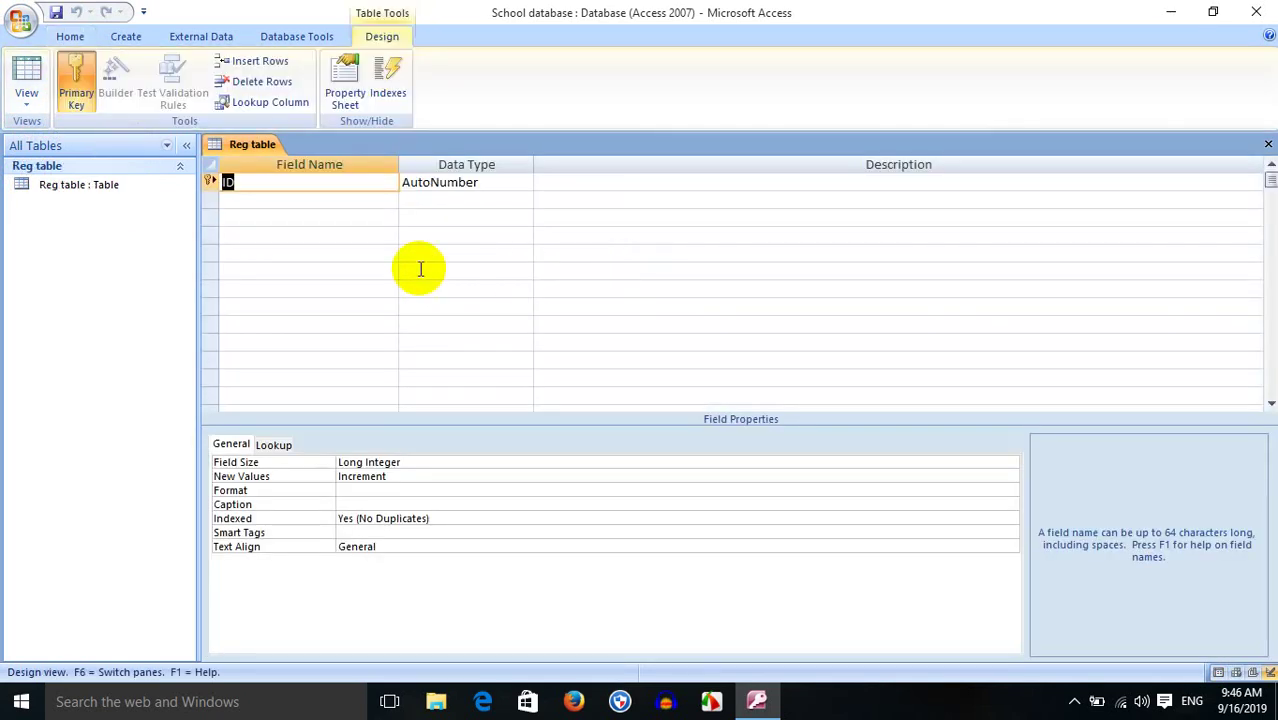
Add the fields Student's Name, DOP and POB below the ID field
click(340, 204)
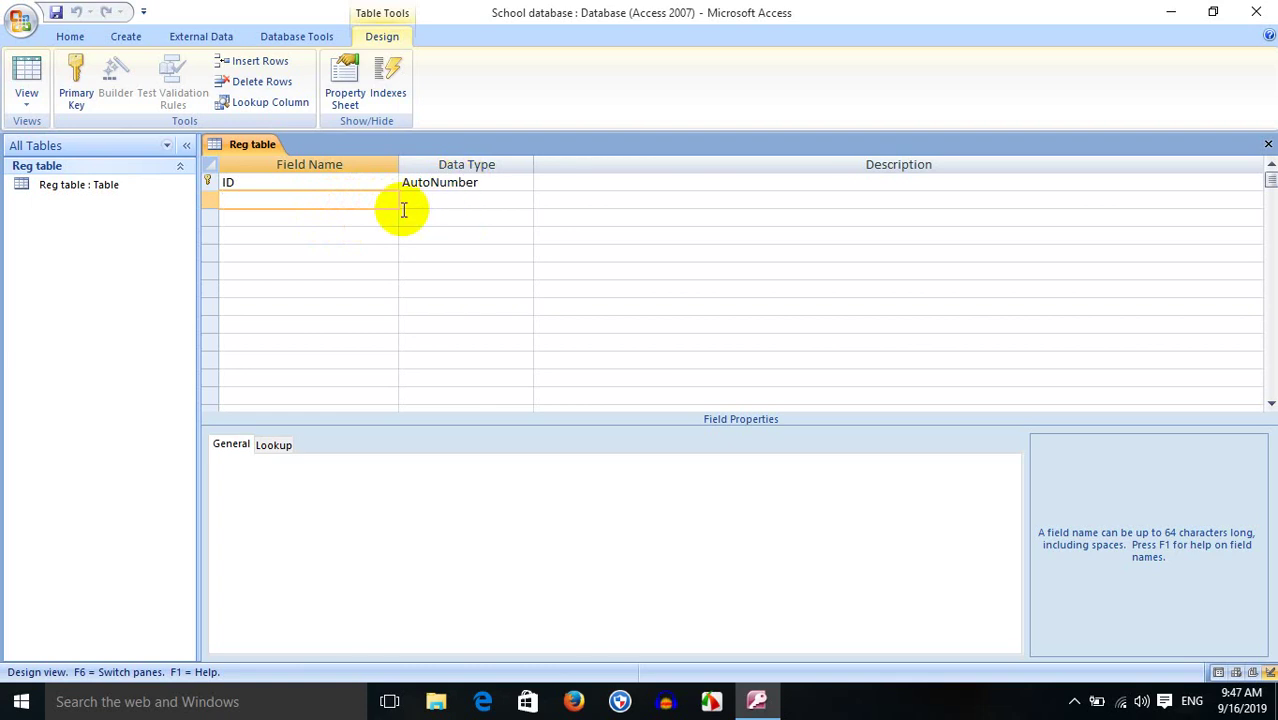
text(Student's Name)
key(Down)
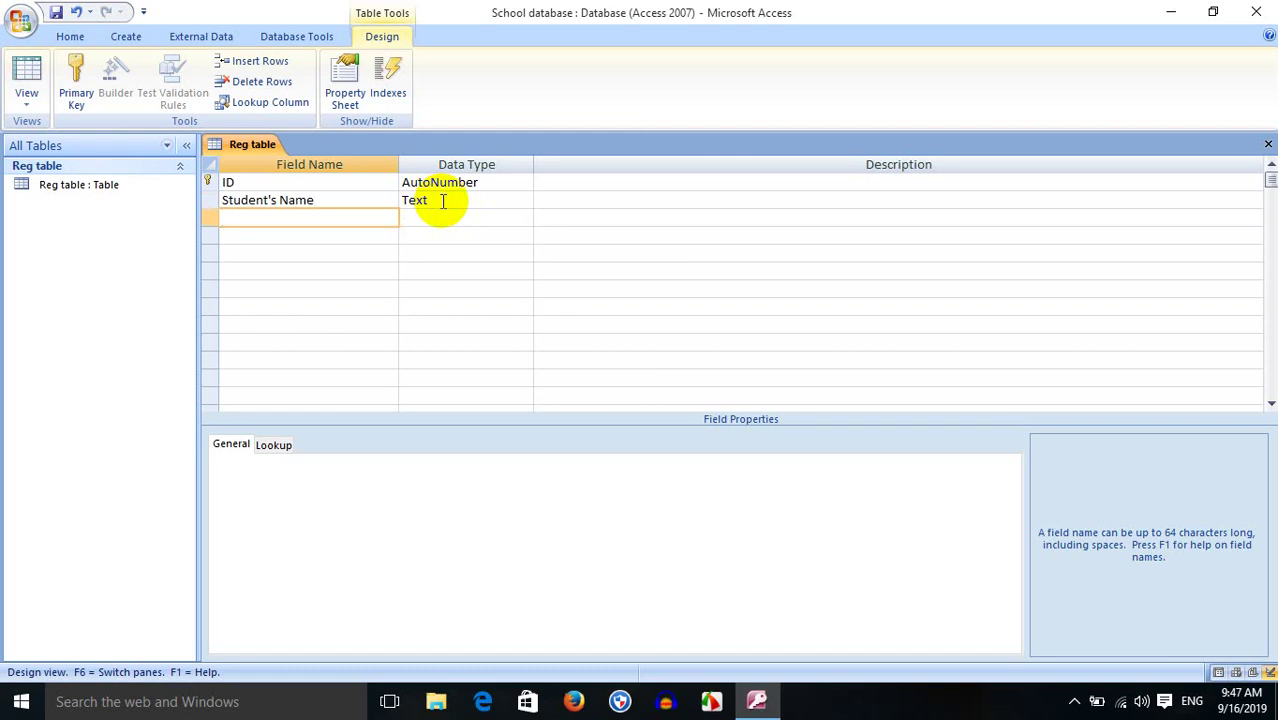
text(DOP)
key(Down)
text(POB)
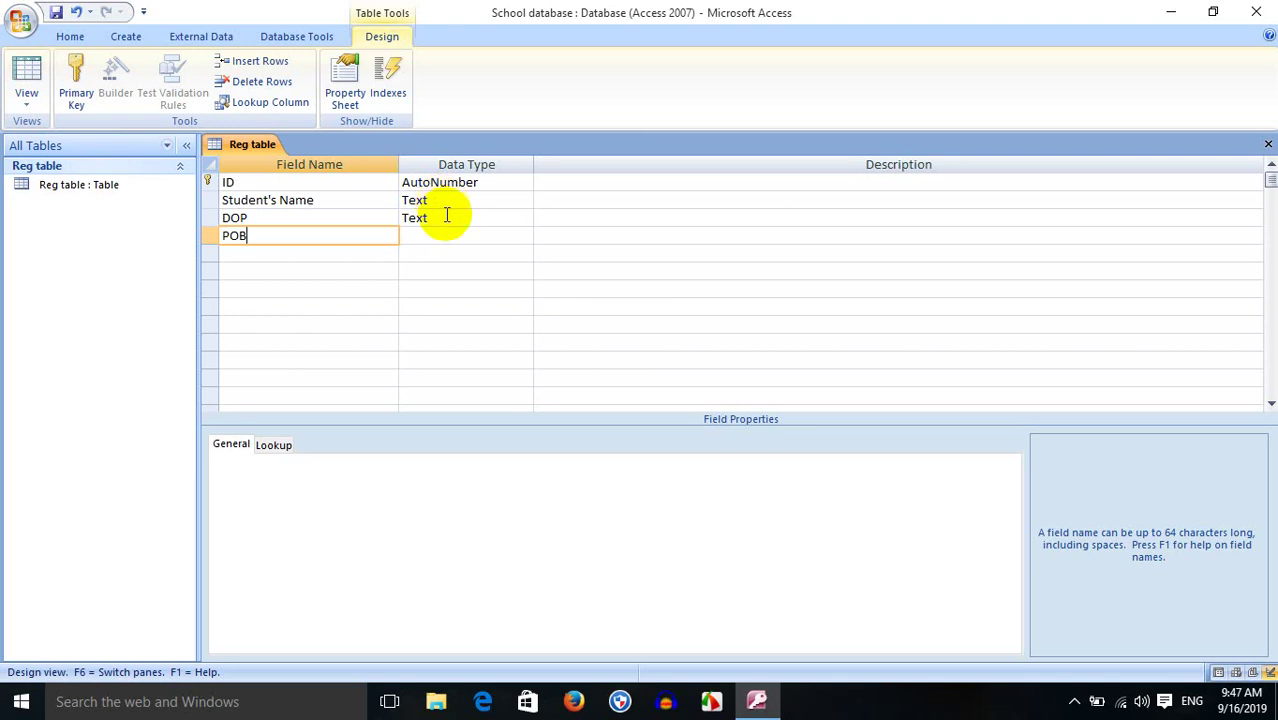
Set the data type of the DOP field to Number
click(447, 217)
key(BackSpace)
key(BackSpace)
key(BackSpace)
key(BackSpace)
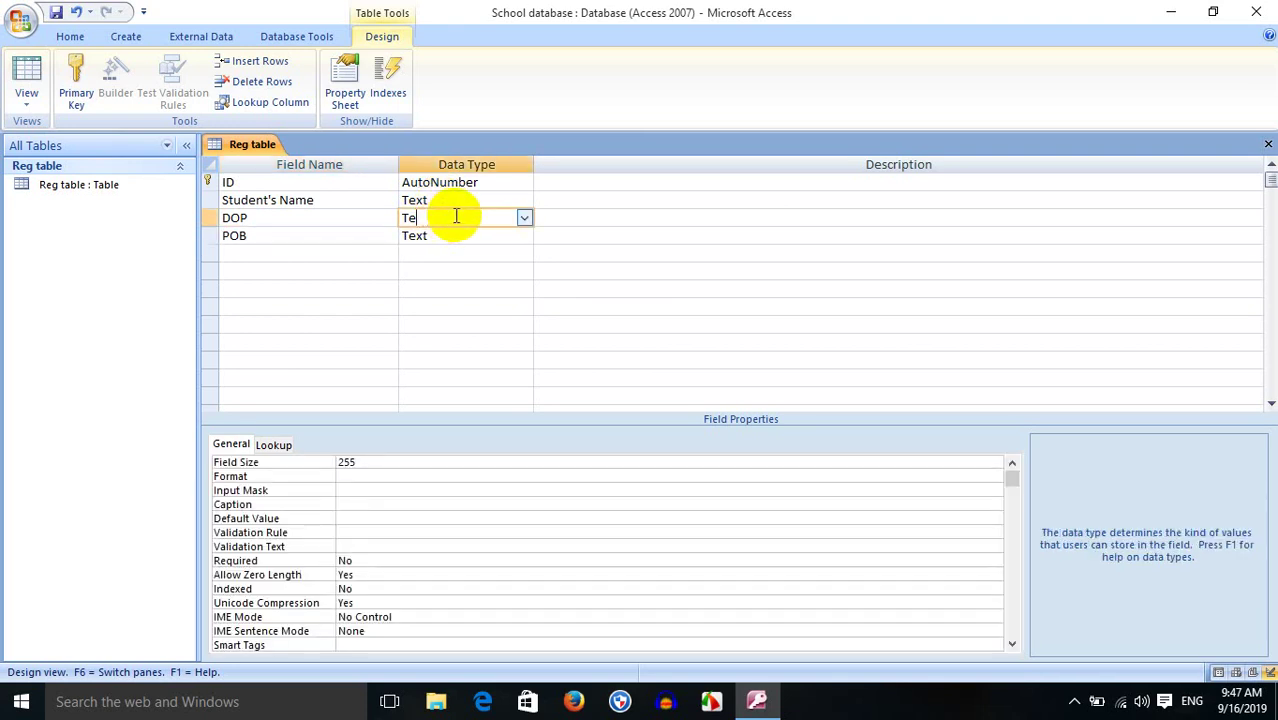
text(number)
Add the fields Responsibel name and Responsible Phone below POB
click(252, 253)
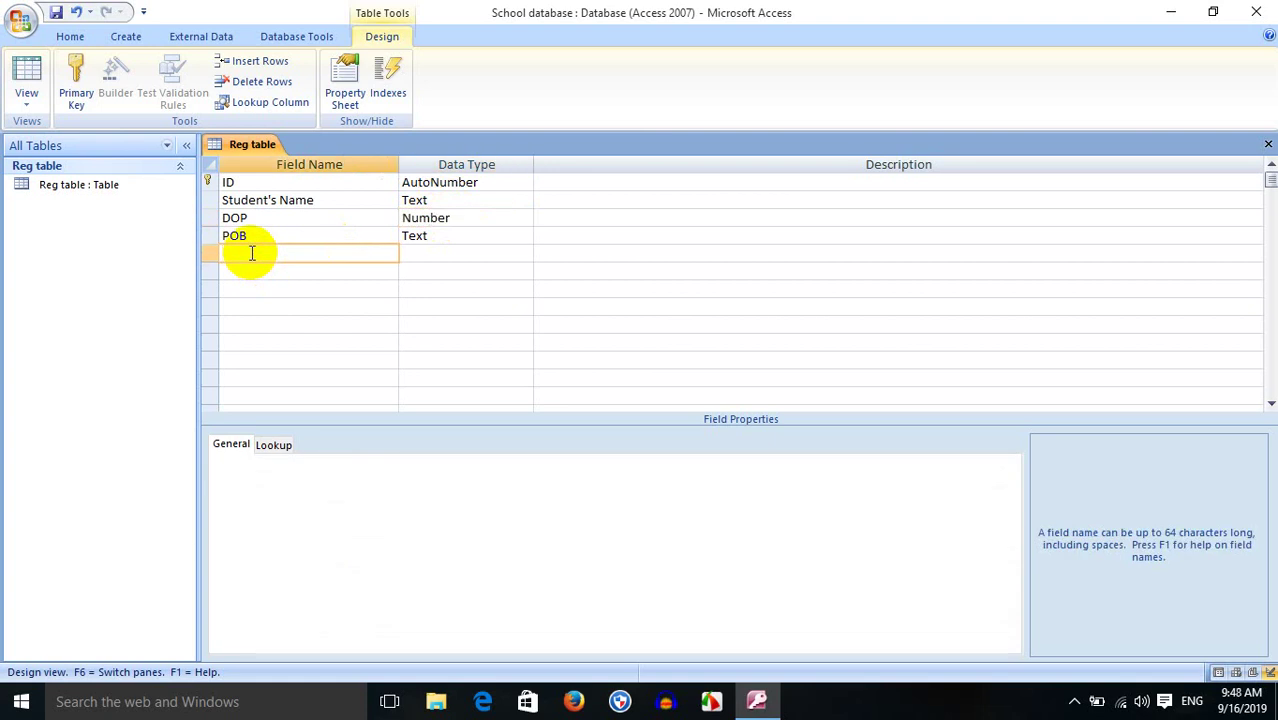
text(Responsibel name)
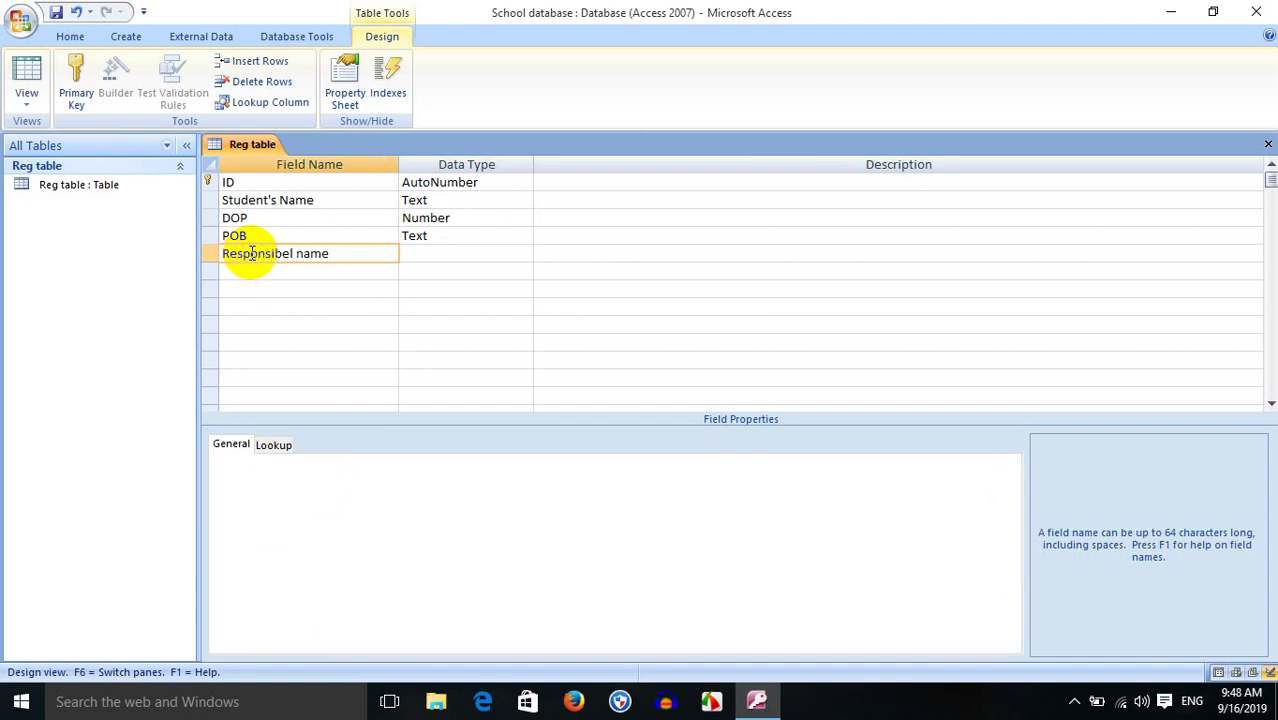
click(292, 274)
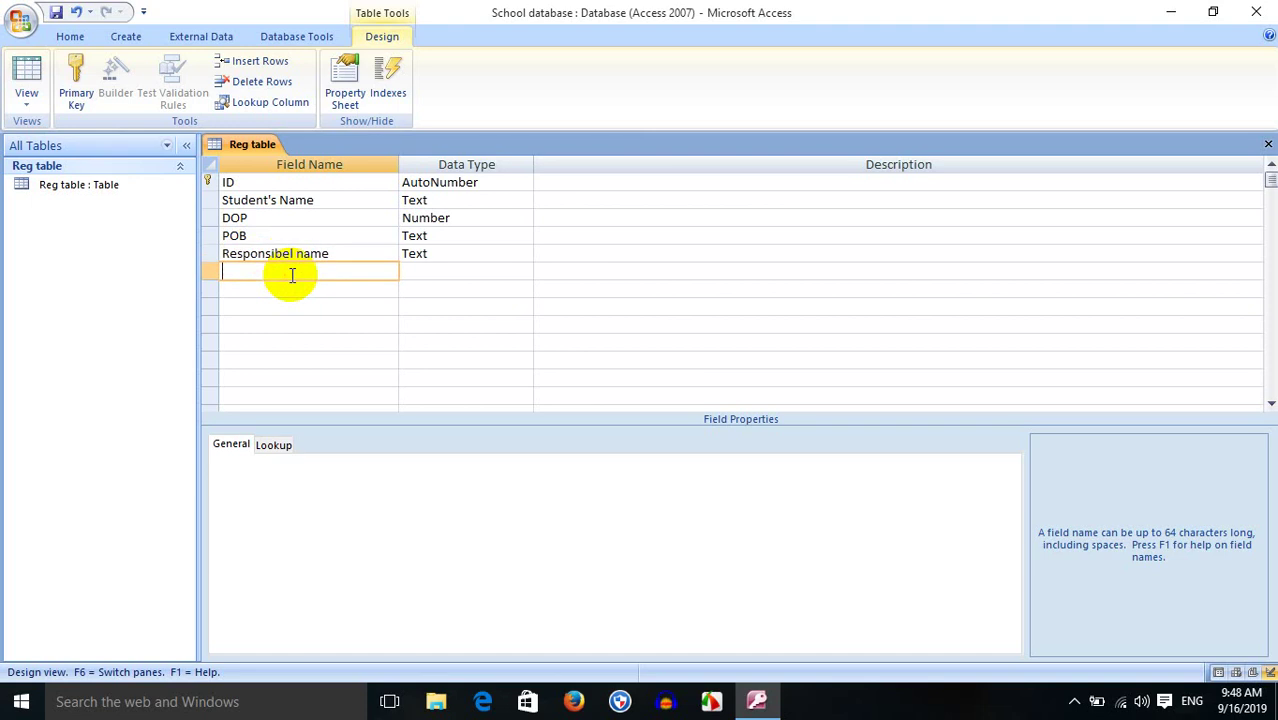
text(Responsible Phone)
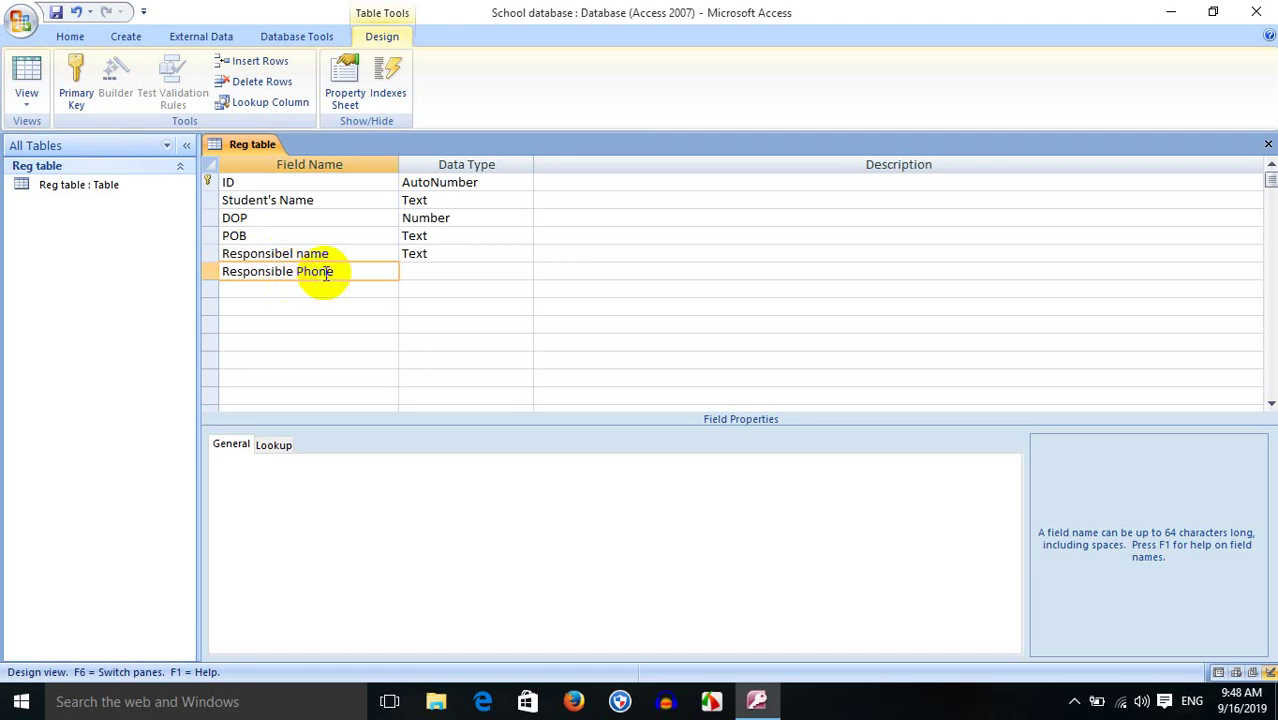
Set the data type of the Responsible Phone field to Number
click(449, 276)
key(BackSpace)
key(BackSpace)
key(BackSpace)
key(BackSpace)
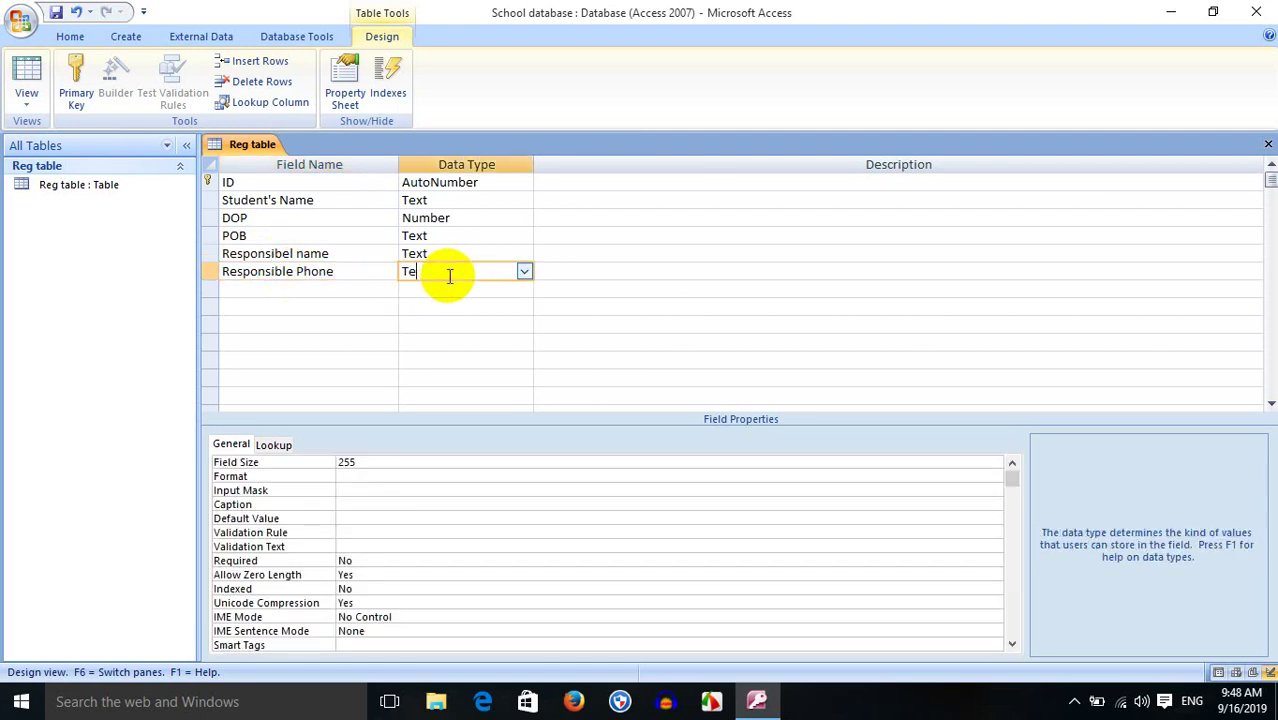
text(number)
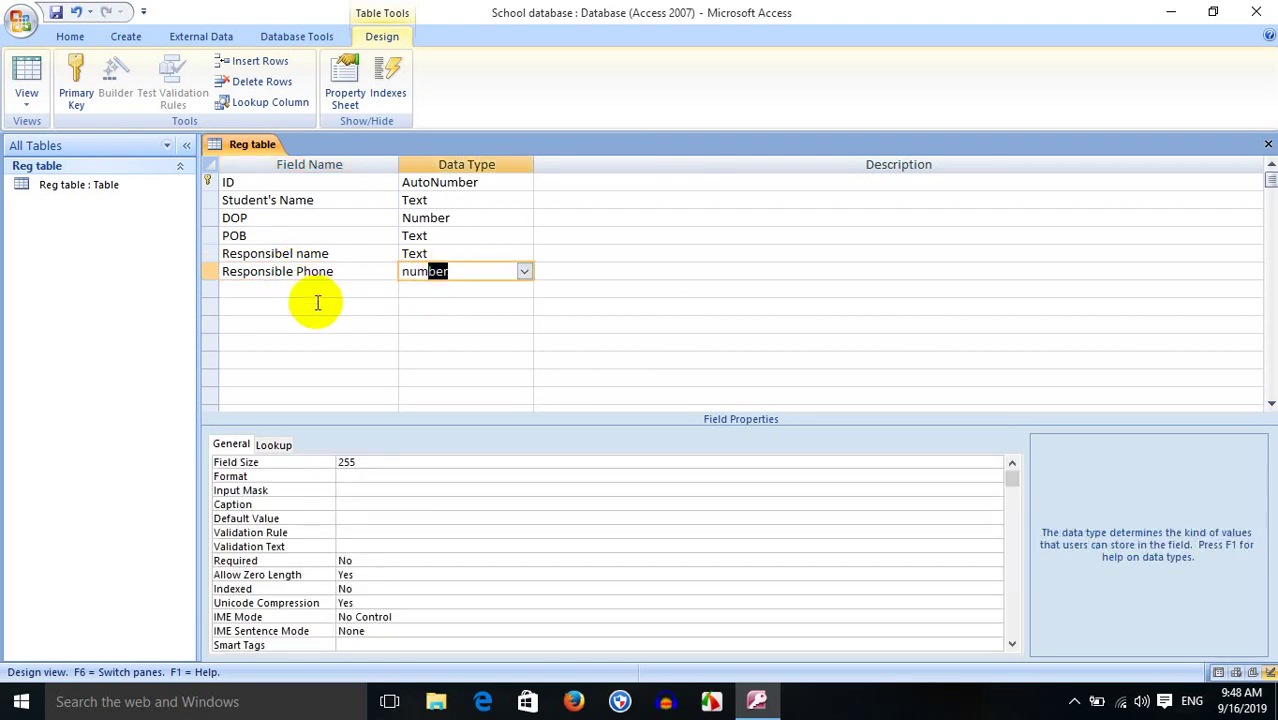
Add a field named Class below Responsible Phone
click(316, 293)
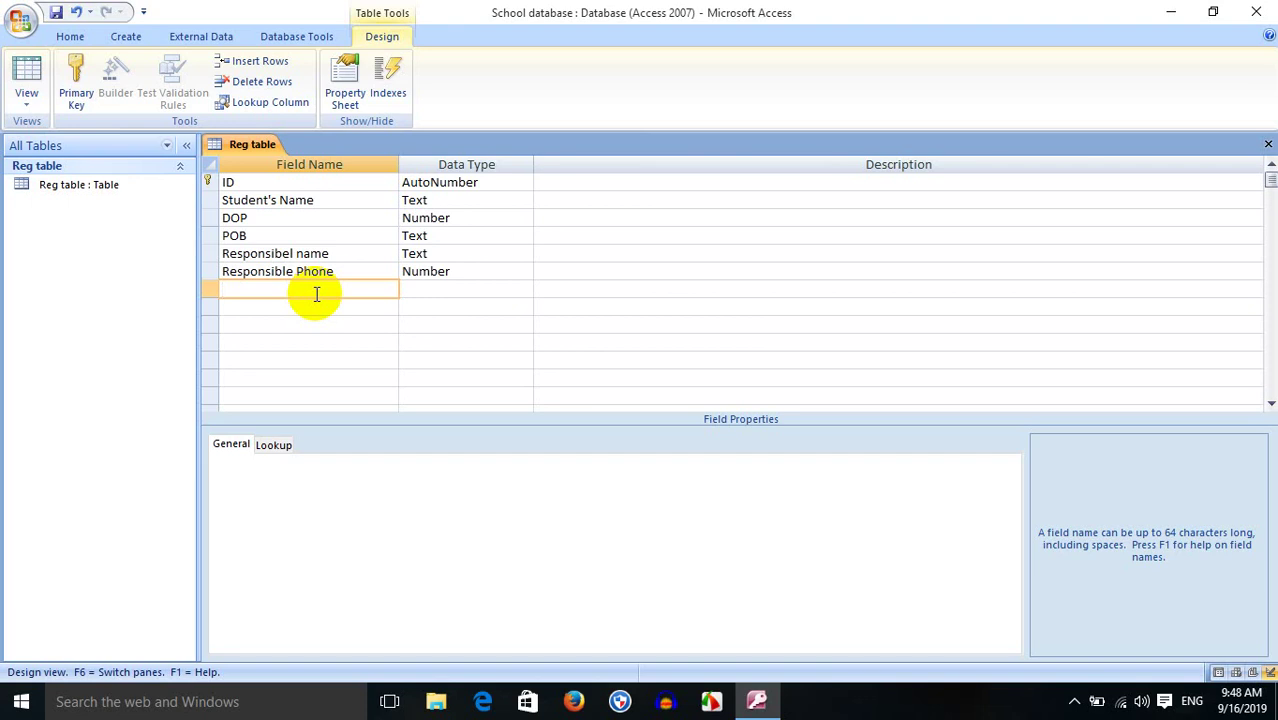
text(Class)
key(BackSpace)
key(BackSpace)
key(BackSpace)
key(BackSpace)
key(BackSpace)
text(subjec)
key(BackSpace)
key(BackSpace)
key(BackSpace)
key(BackSpace)
key(BackSpace)
key(BackSpace)
text(Class)
Start the Lookup Wizard for the Class field and choose to type in the list values manually
click(473, 285)
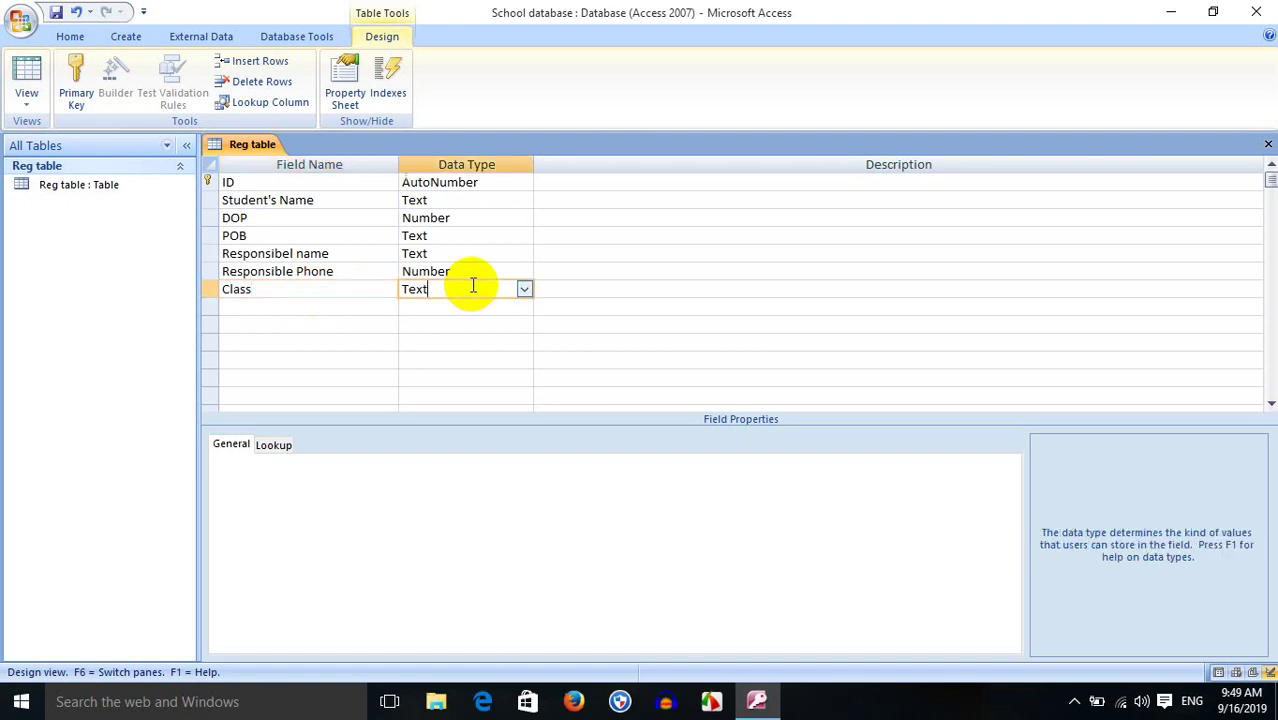
click(525, 288)
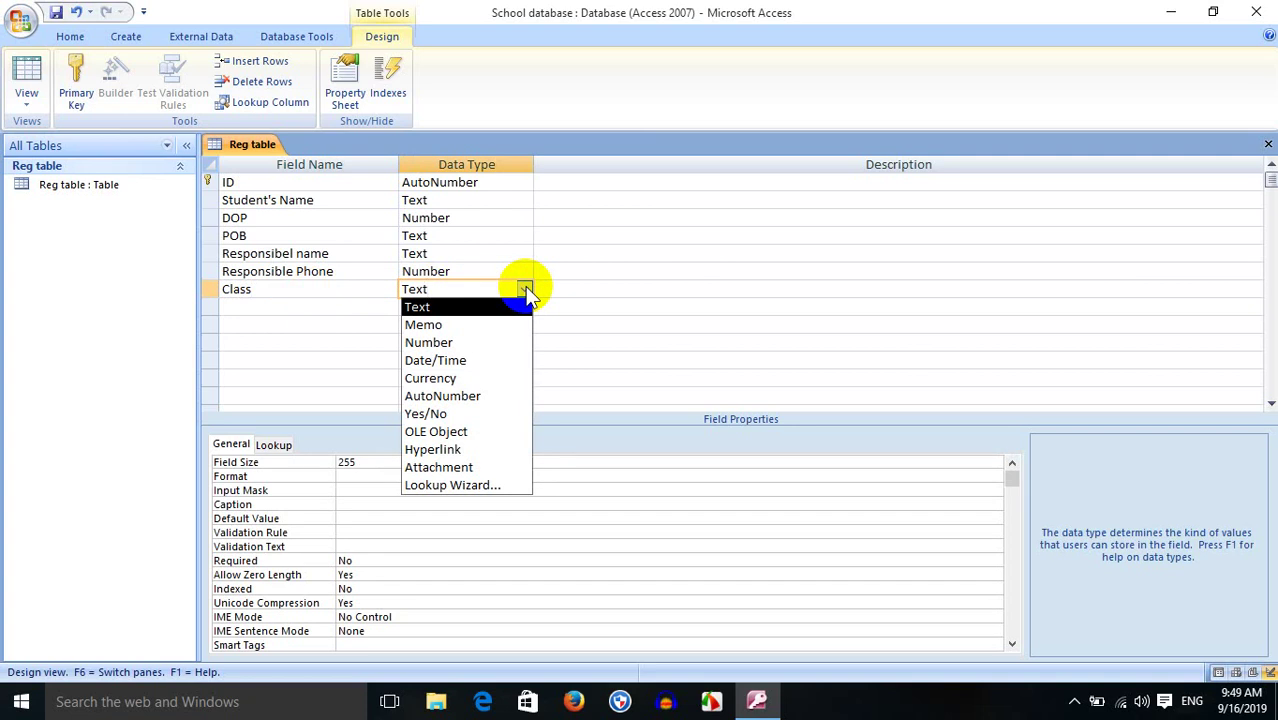
click(450, 487)
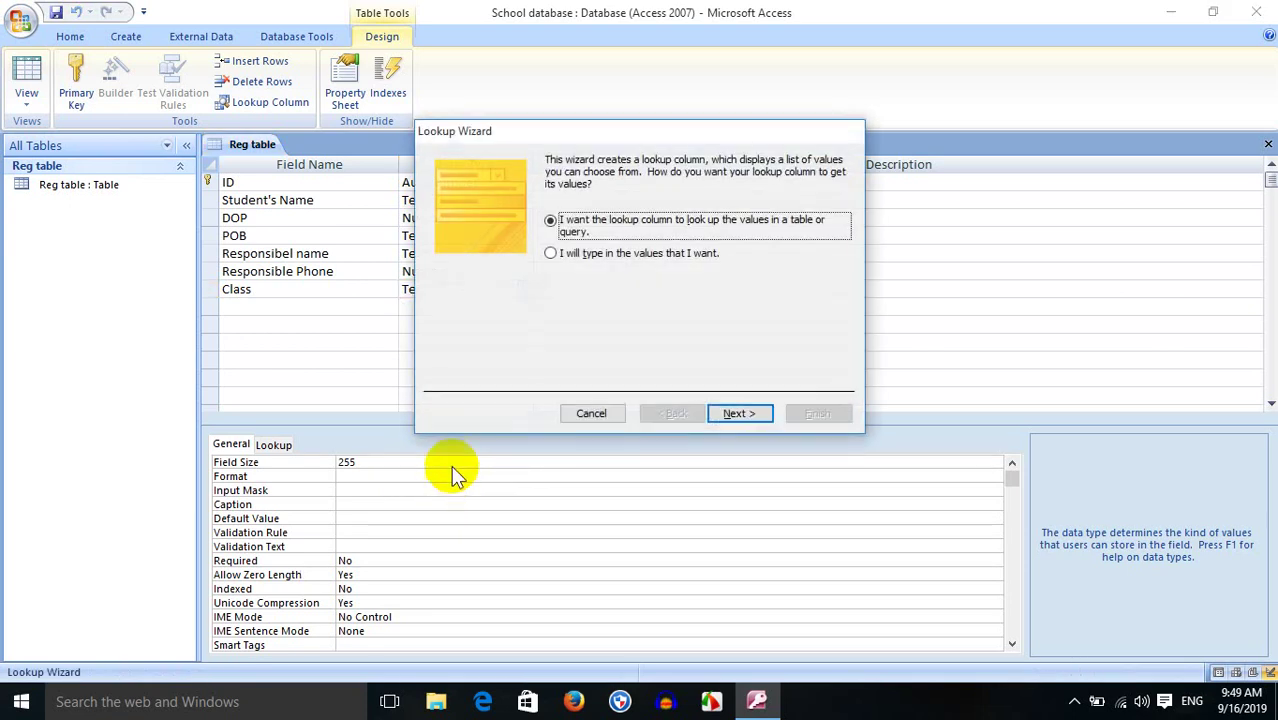
click(553, 254)
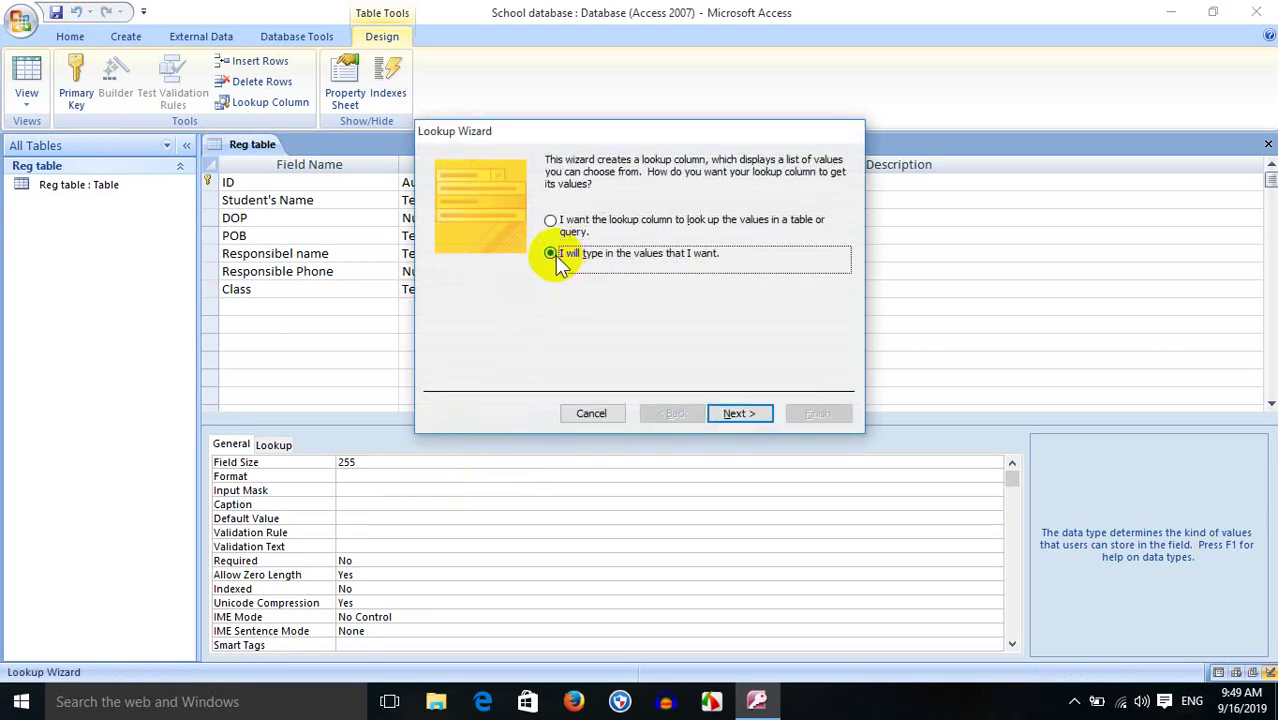
click(740, 414)
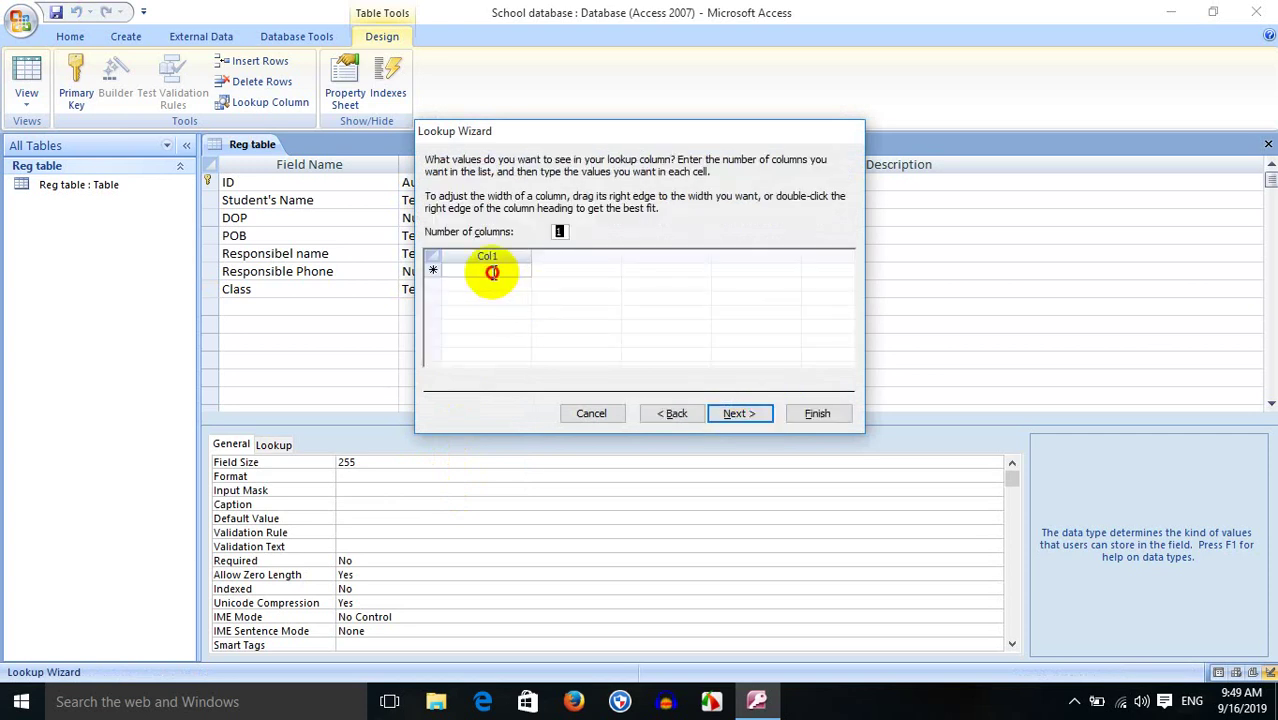
Enter Form One, form two, Form three and Form four as the values of the Class lookup list
click(493, 272)
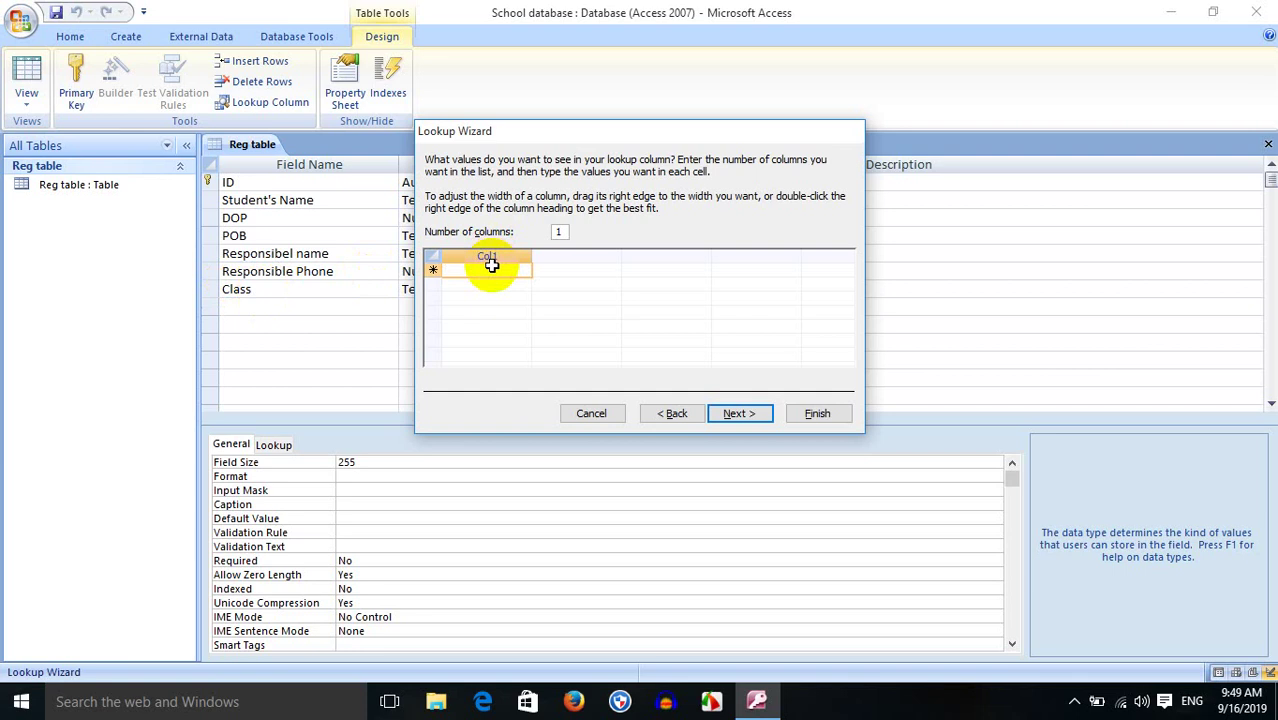
text(Fr)
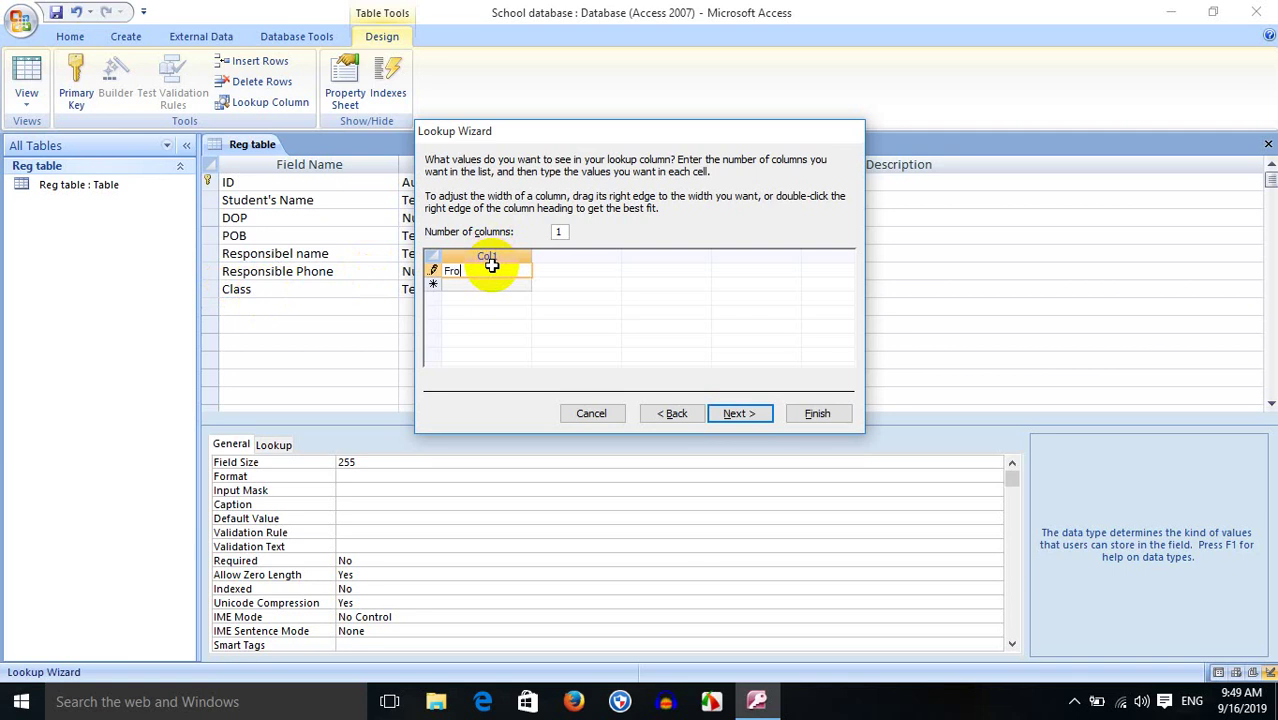
key(BackSpace)
text(orm One)
key(Return)
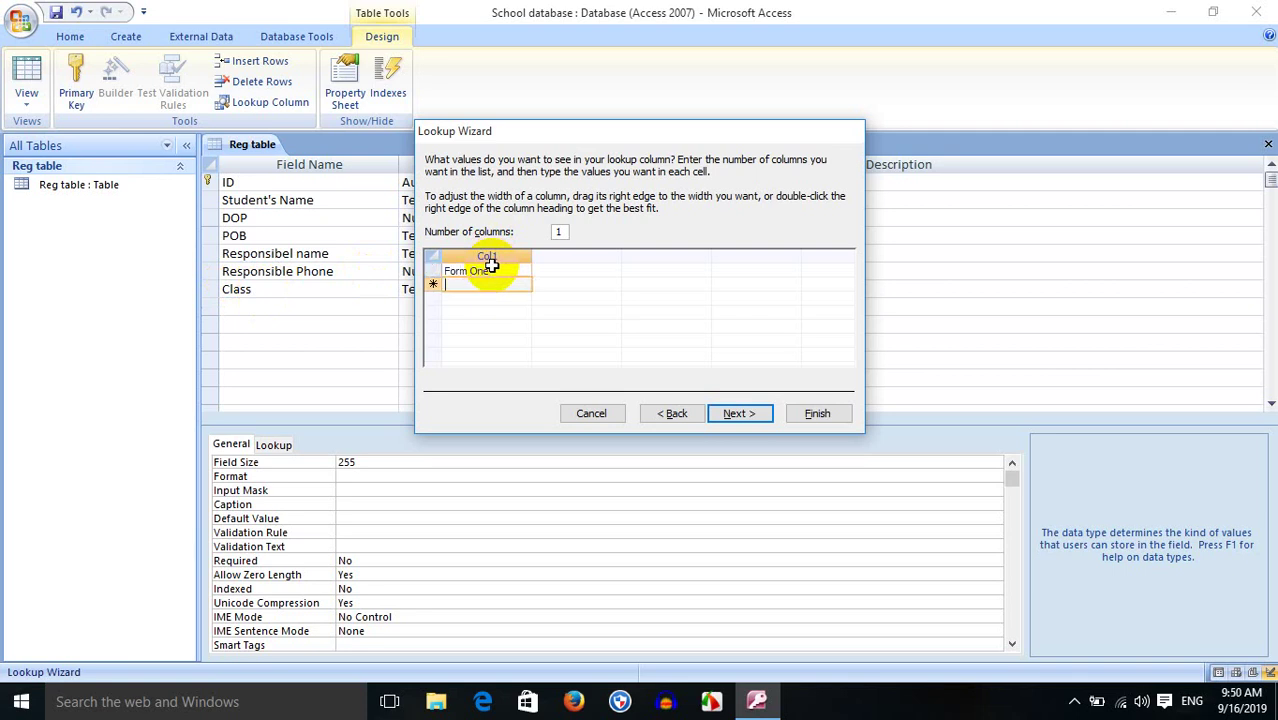
text(form )
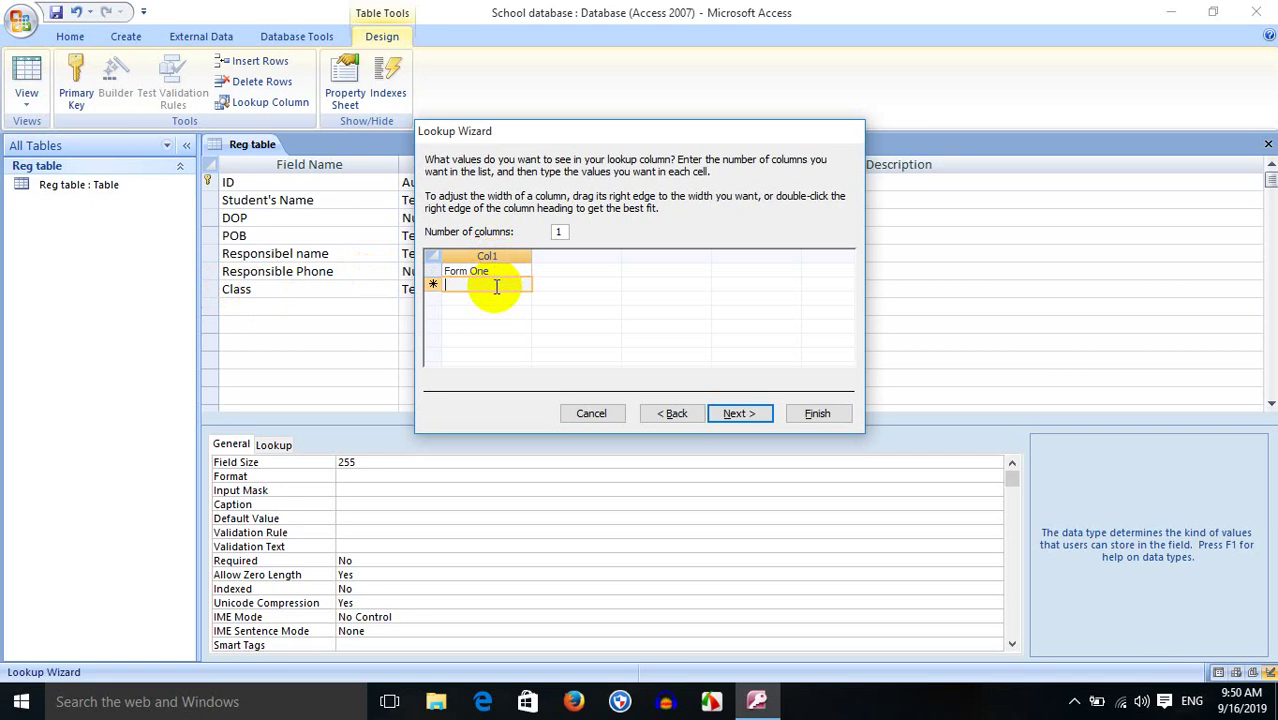
text(two)
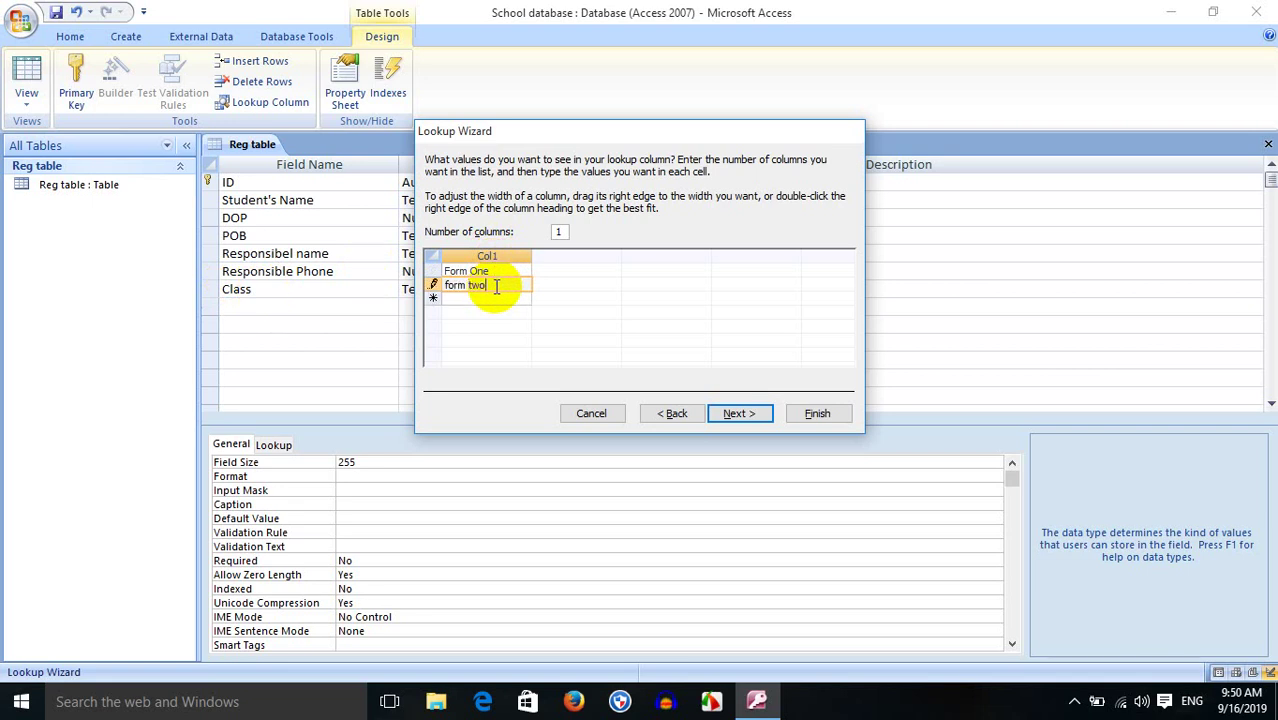
key(Return)
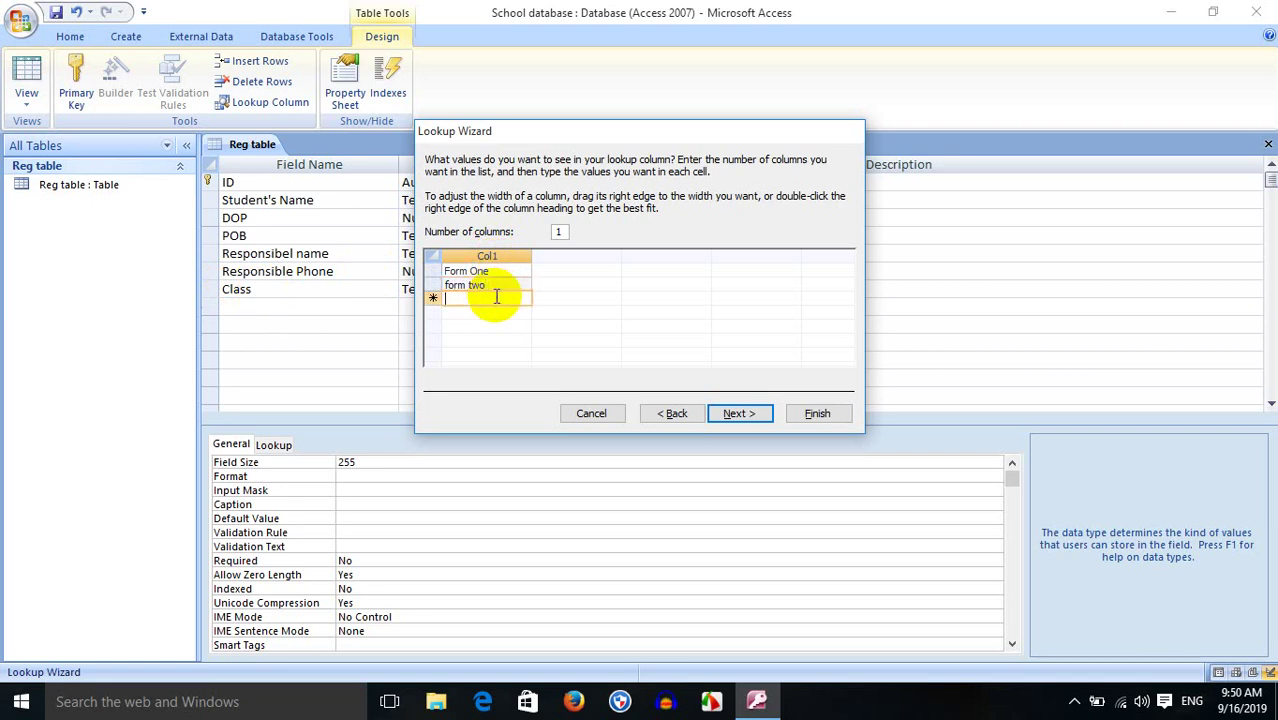
text(Form three)
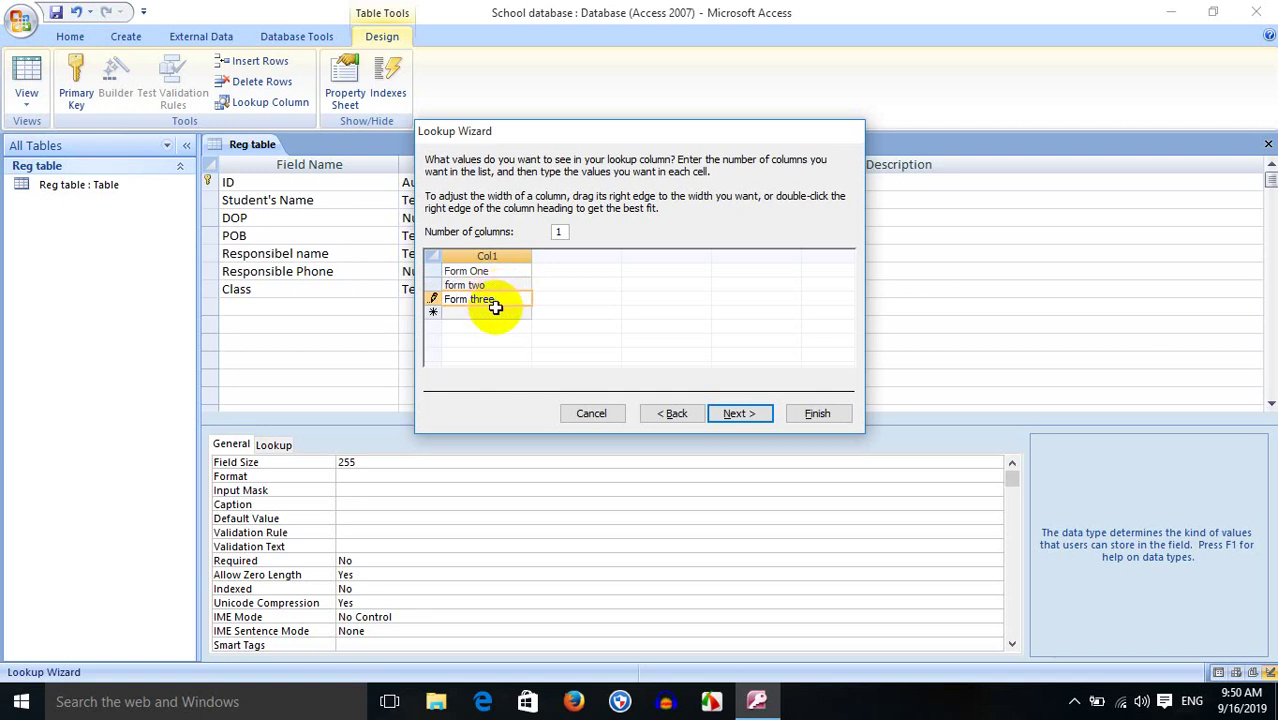
key(Return)
text(For)
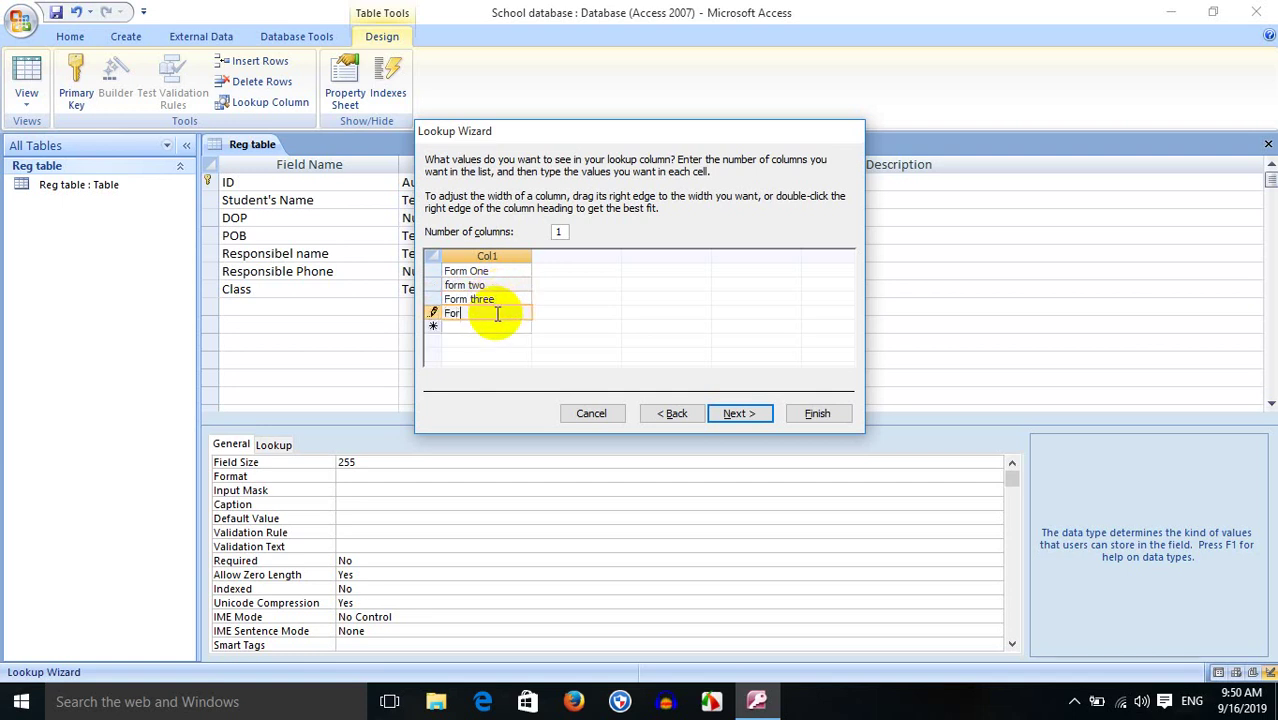
text(m four)
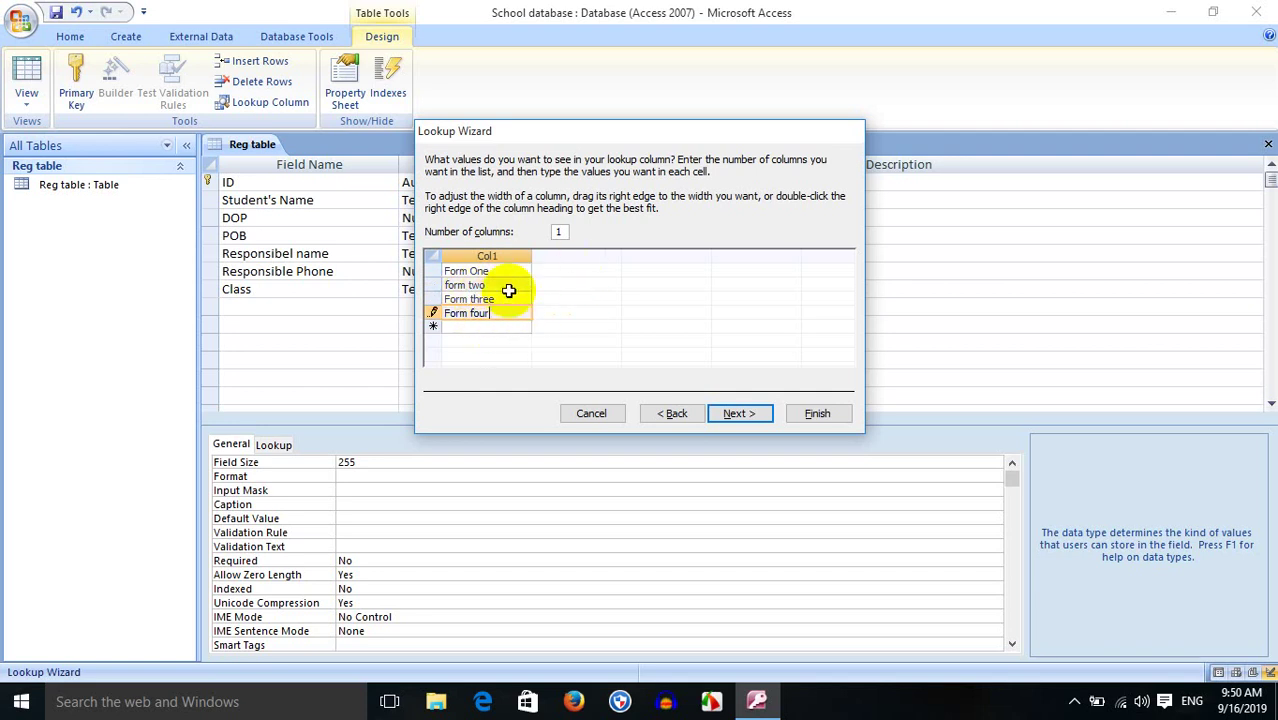
Allow multiple values for the Class lookup column, keep its label, and finish the Lookup Wizard
click(728, 413)
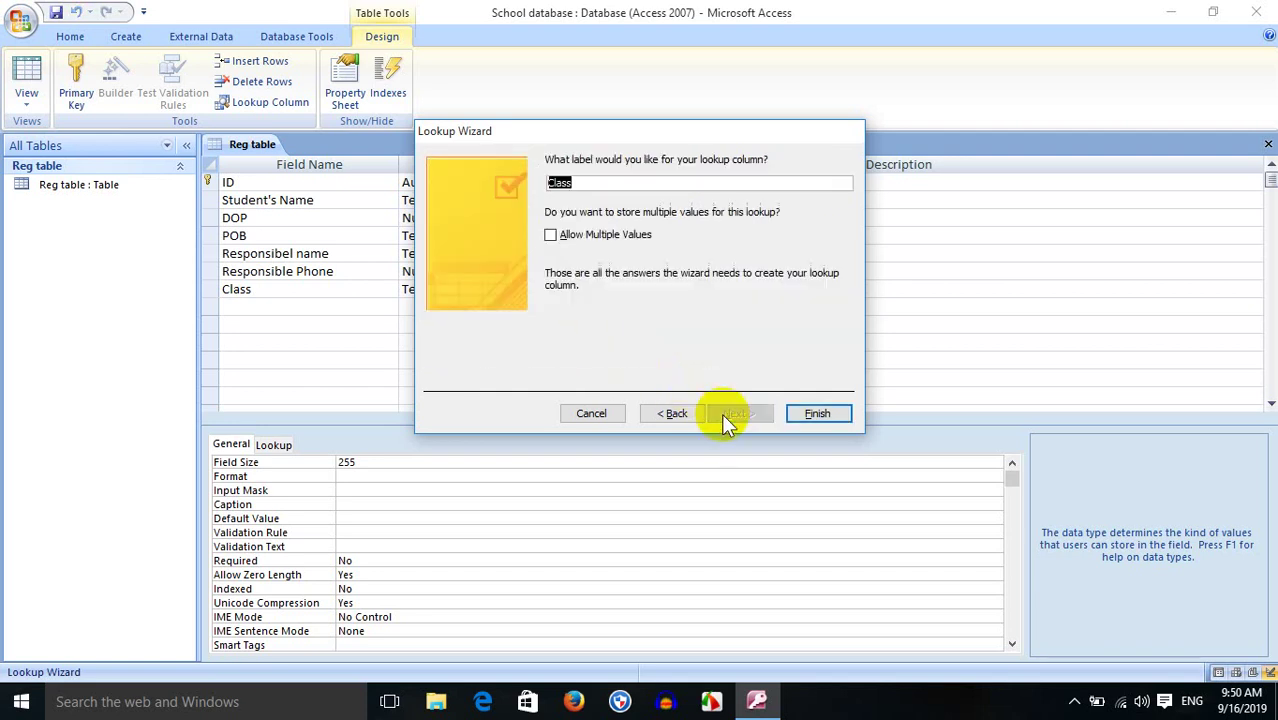
click(551, 236)
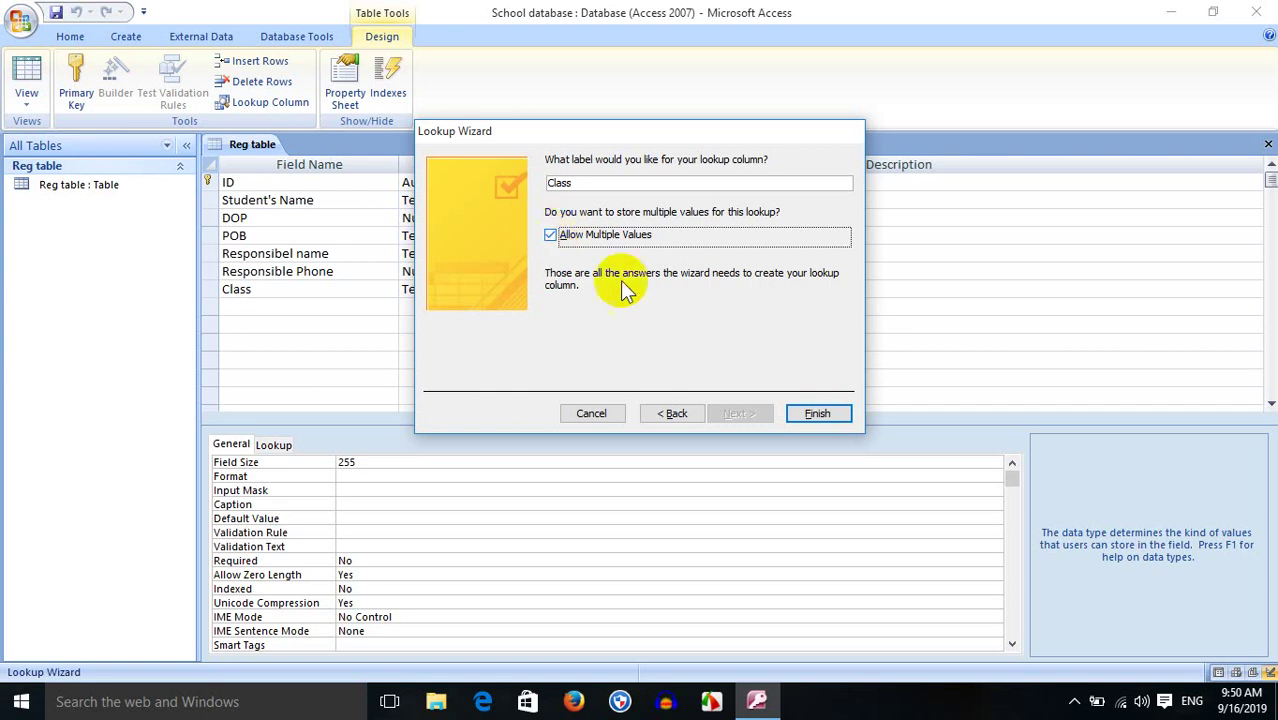
click(817, 413)
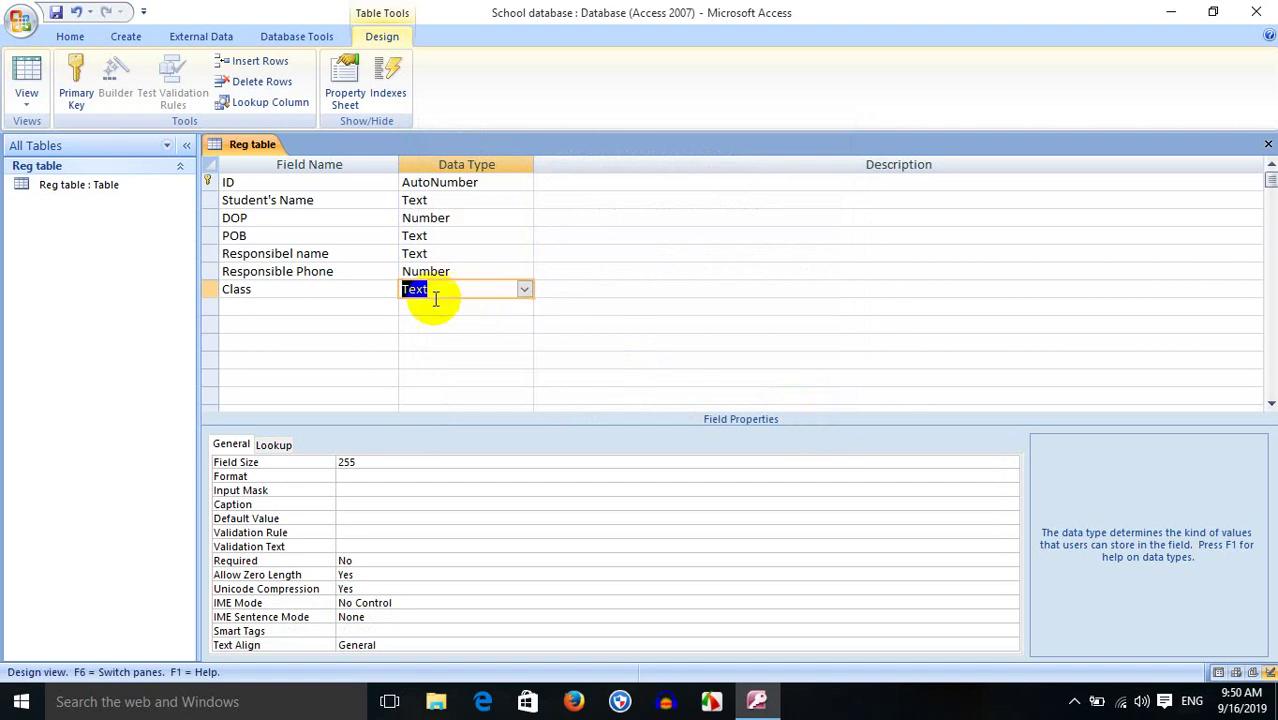
Add a field named accademic Year below Class with the Number data type
click(312, 308)
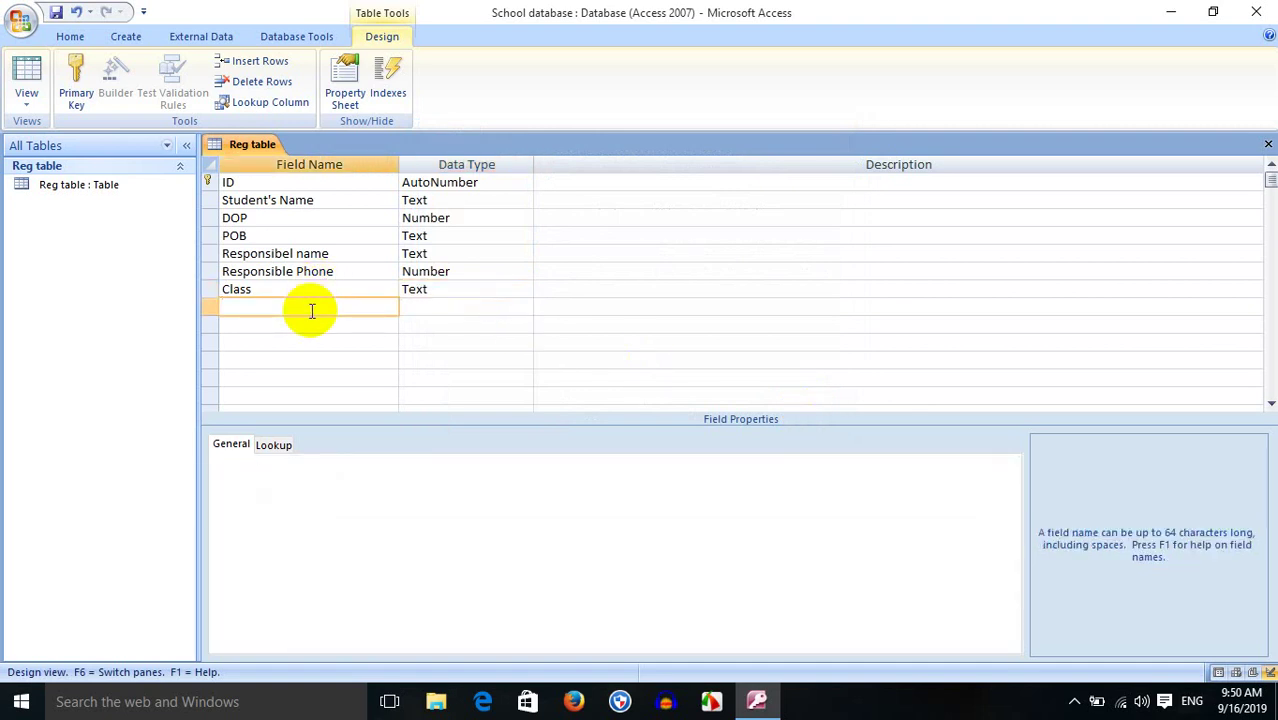
text(accademic Year)
key(Tab)
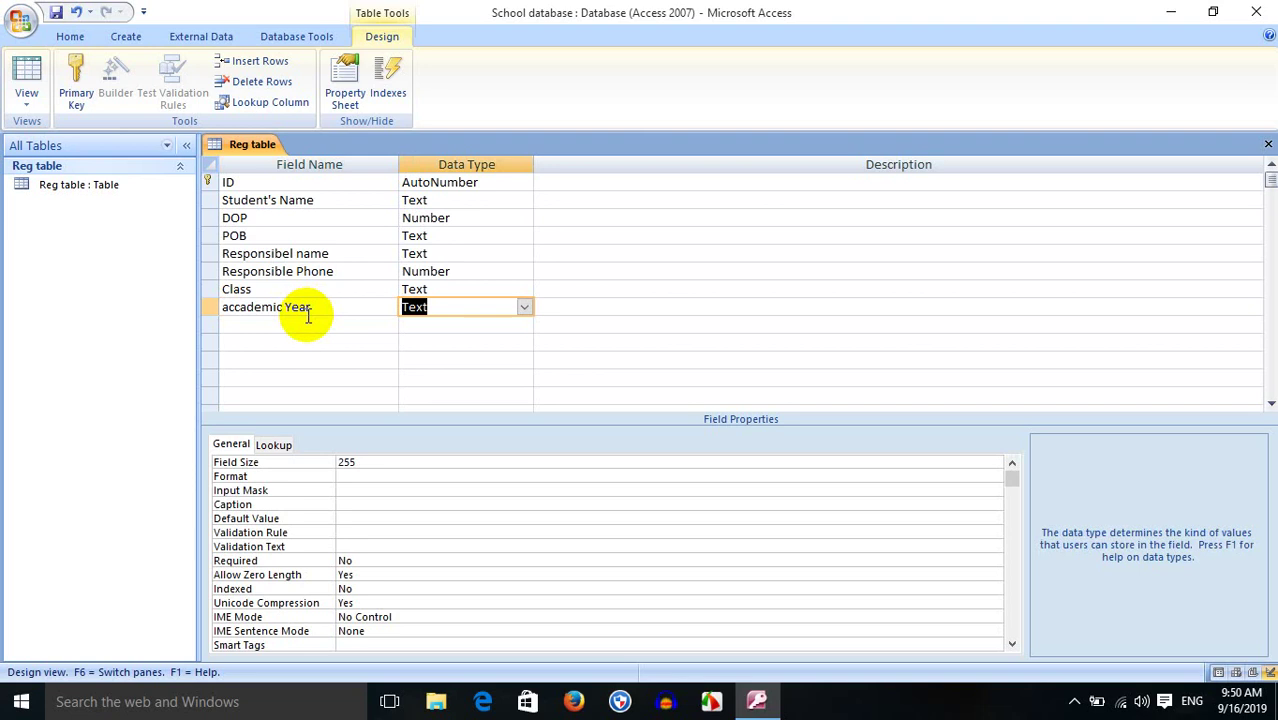
text(number)
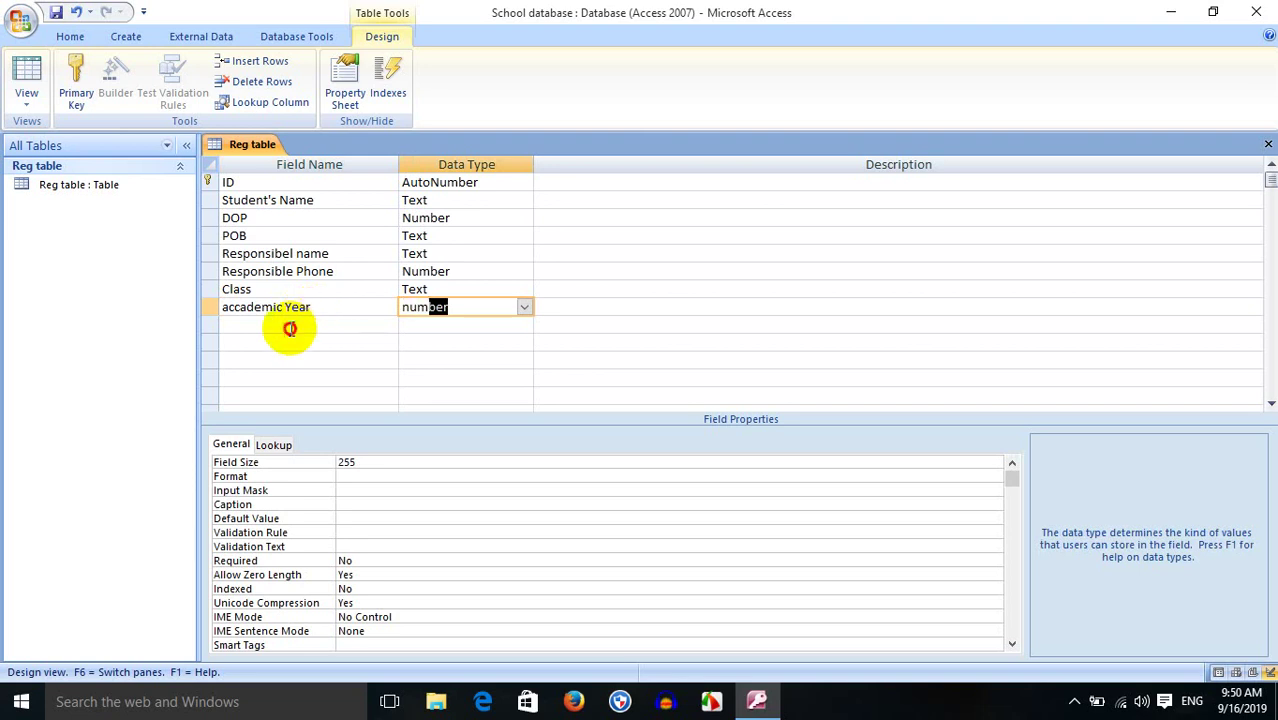
click(290, 326)
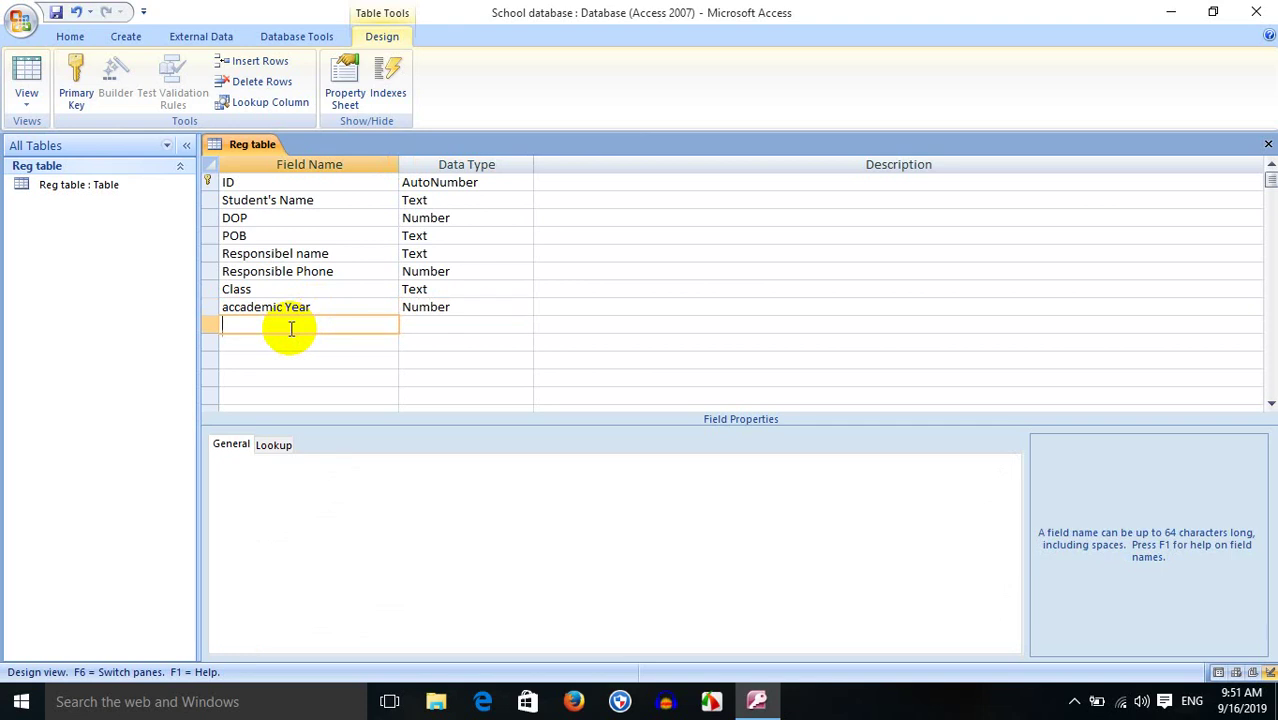
Capitalize the first letter of the academic year field so its name reads Accademic Year
key(Up)
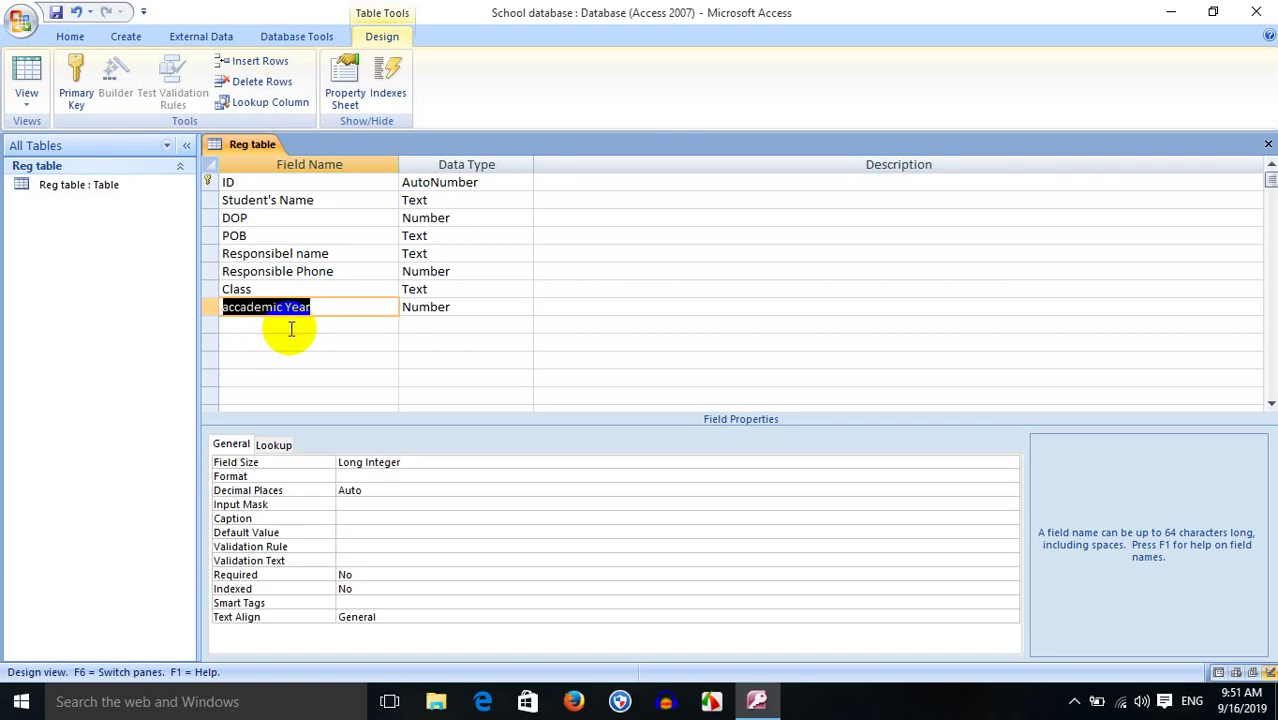
click(228, 310)
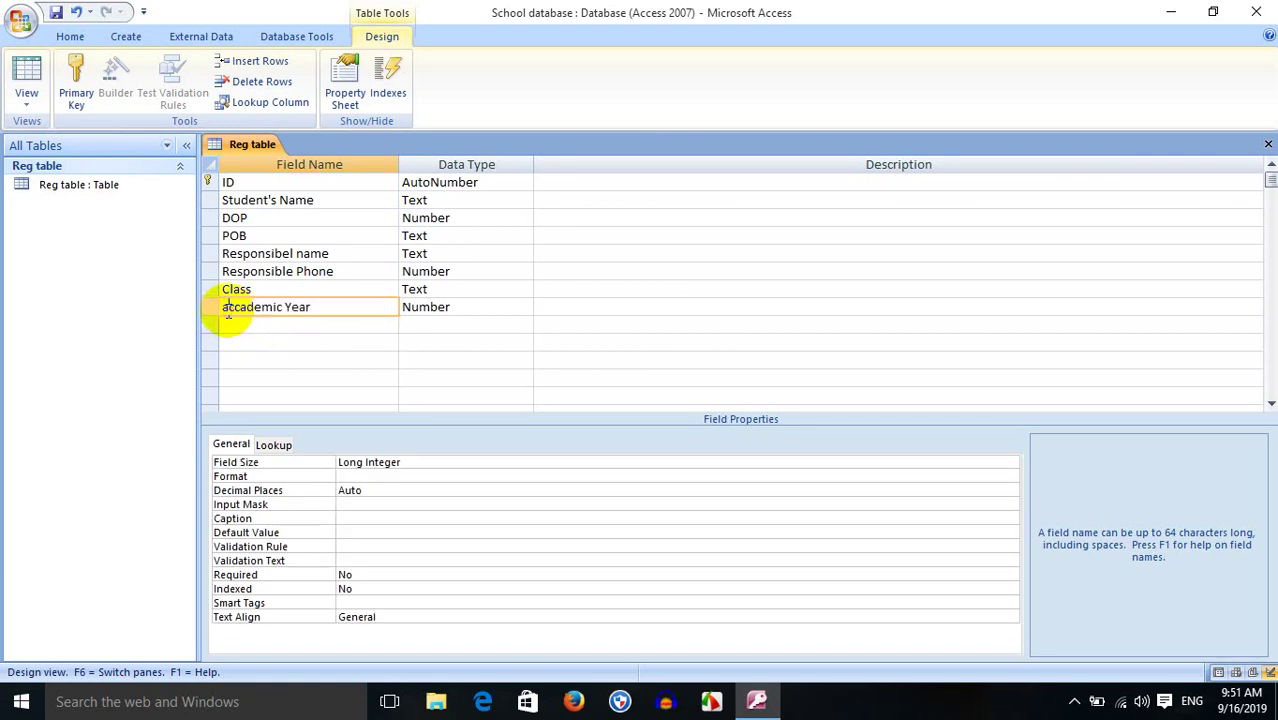
key(BackSpace)
text(A)
key(Down)
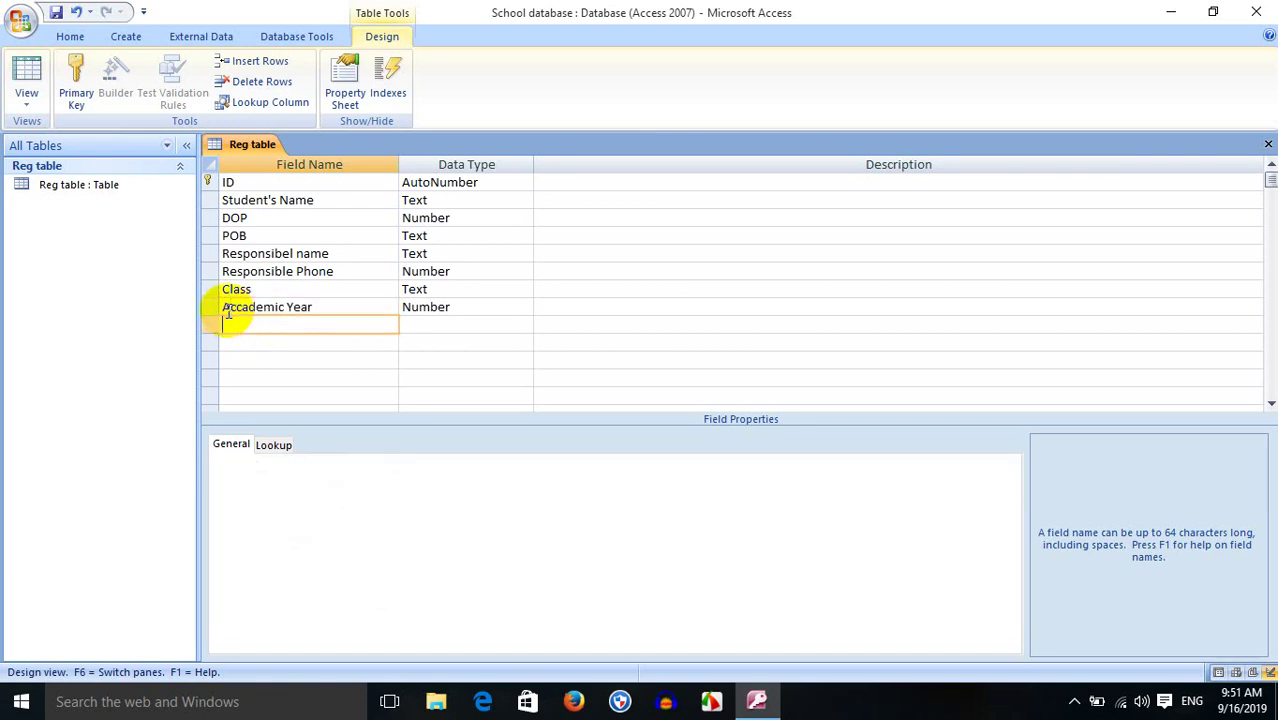
Add a field named Agreement Money below Accademic Year with the Currency data type
text(Agreement Money)
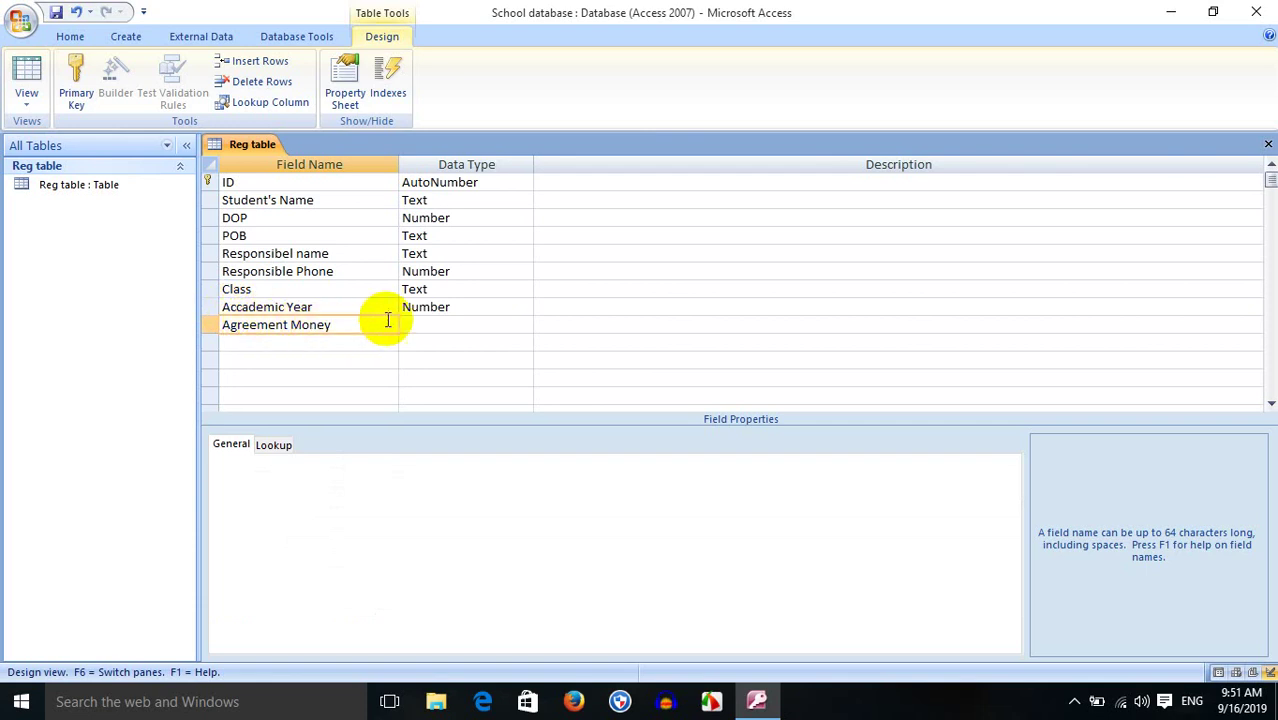
click(428, 322)
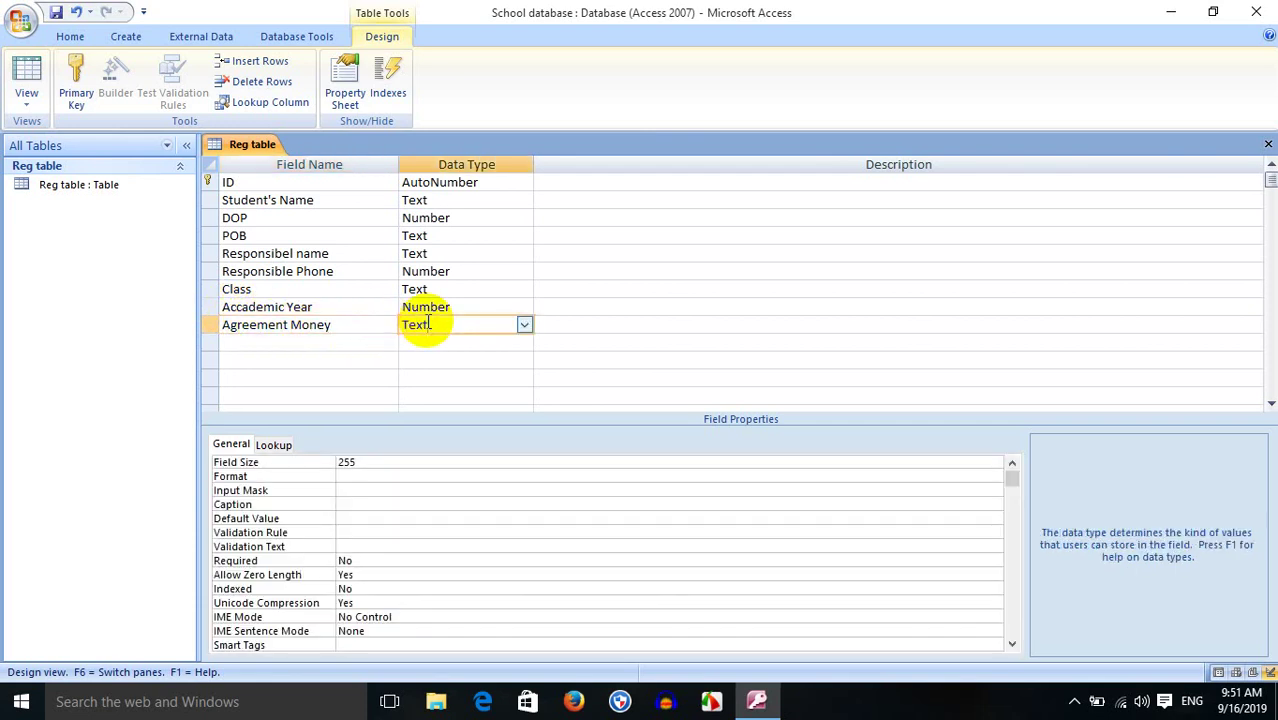
key(BackSpace)
key(BackSpace)
key(BackSpace)
key(BackSpace)
text(c)
Add a field named Date below Agreement Money, accepting the reserved name, and set its data type to Date/Time
click(324, 350)
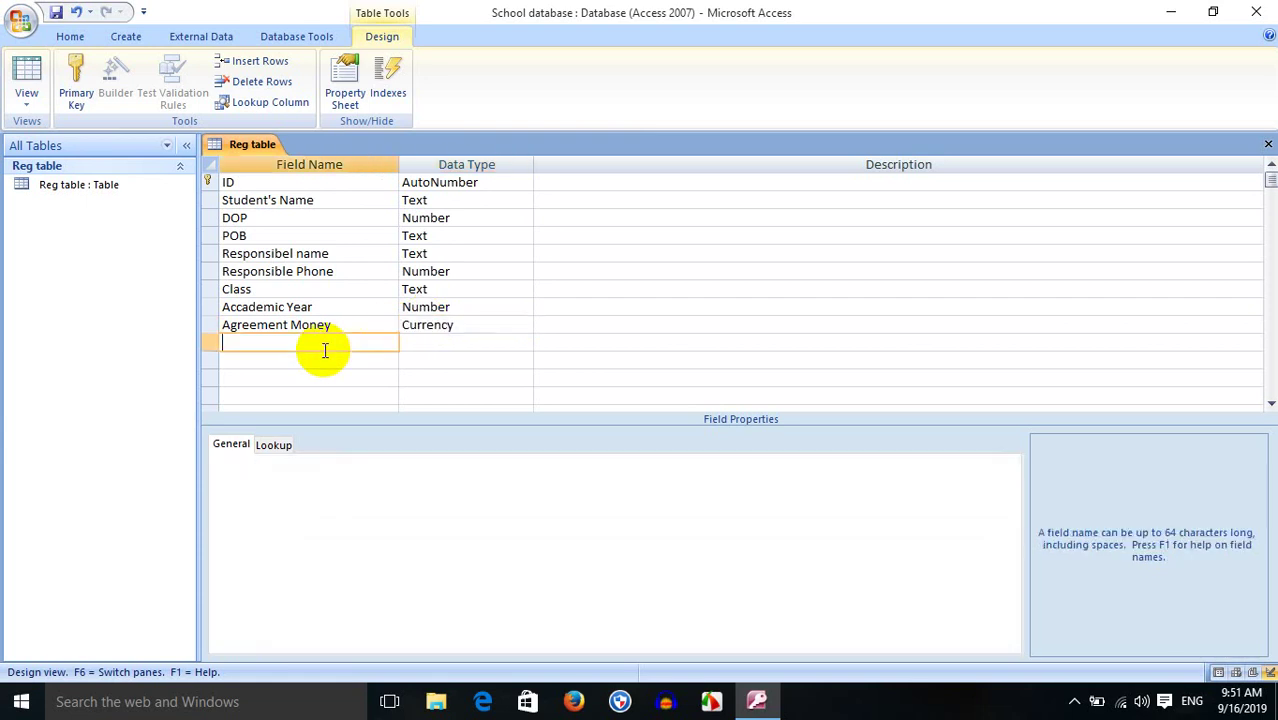
text(Date)
click(417, 347)
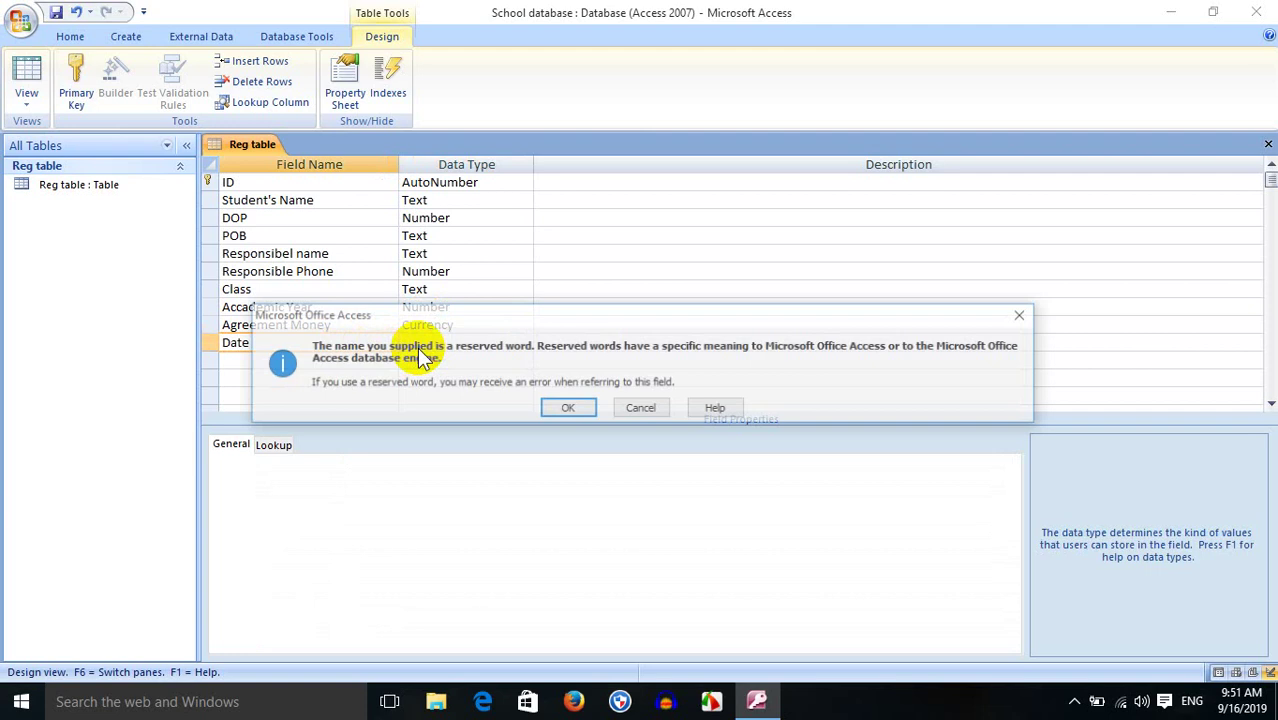
click(567, 408)
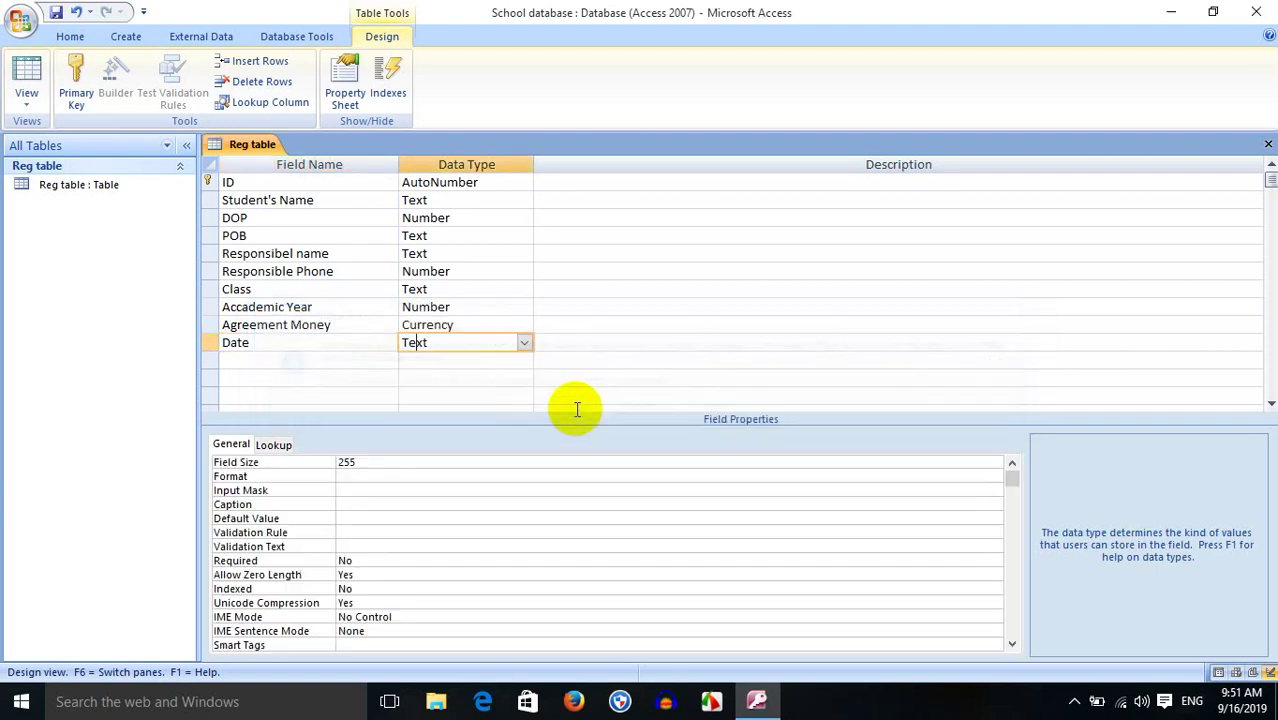
click(523, 343)
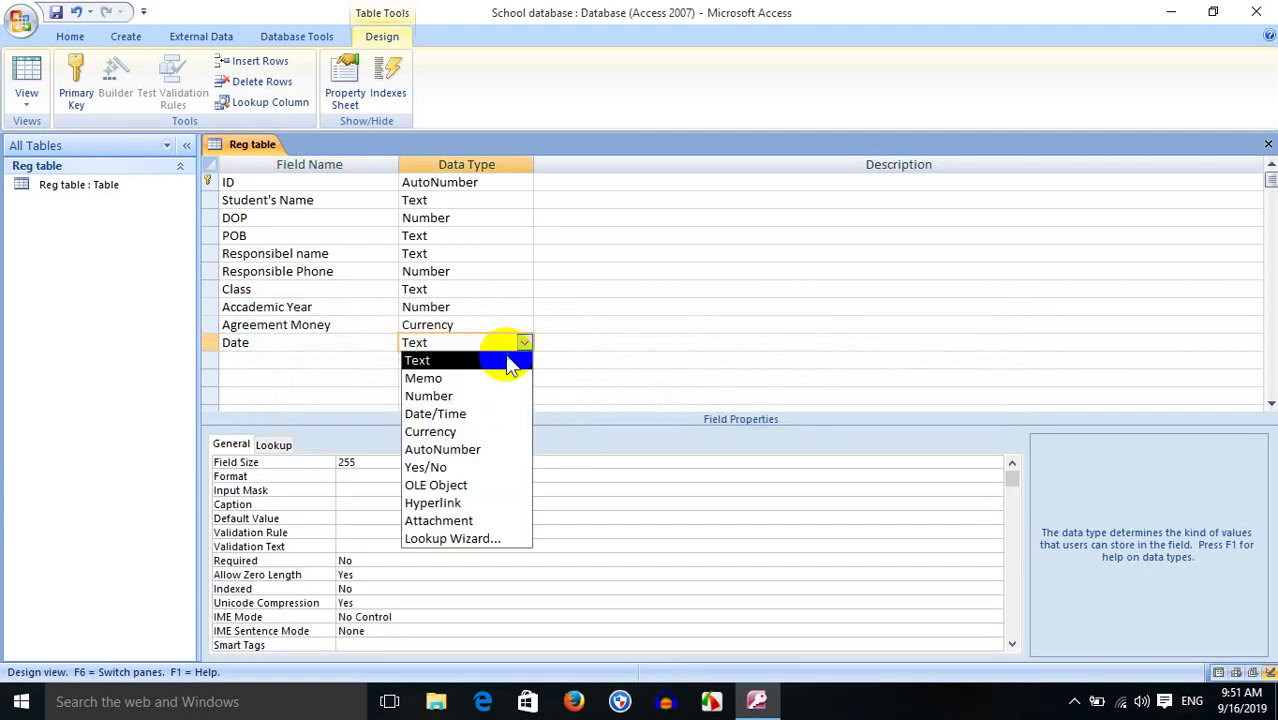
click(480, 413)
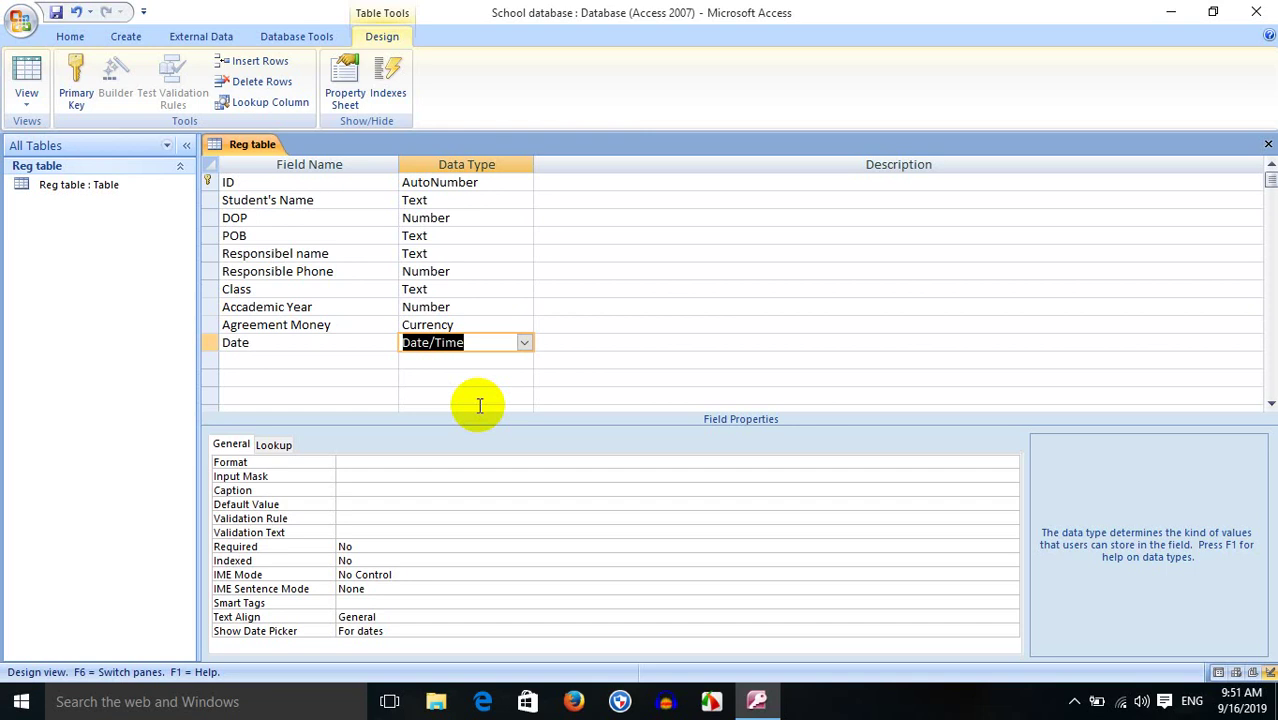
click(280, 294)
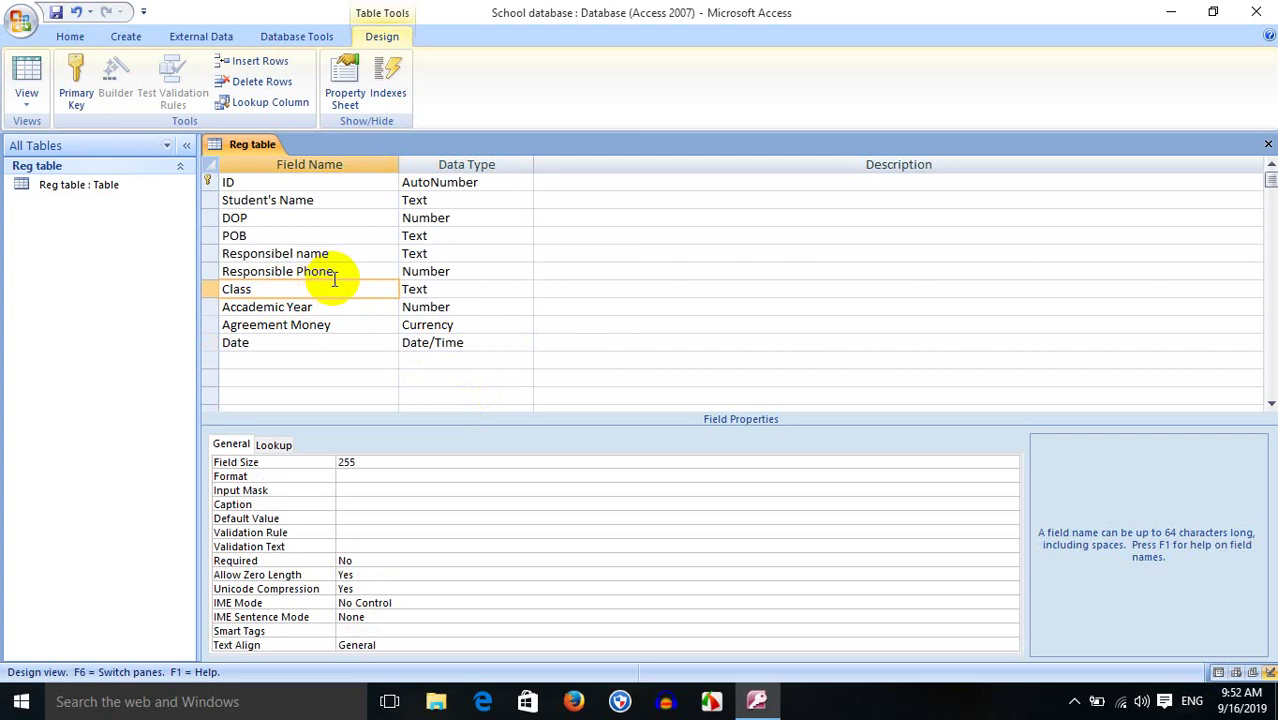
click(315, 358)
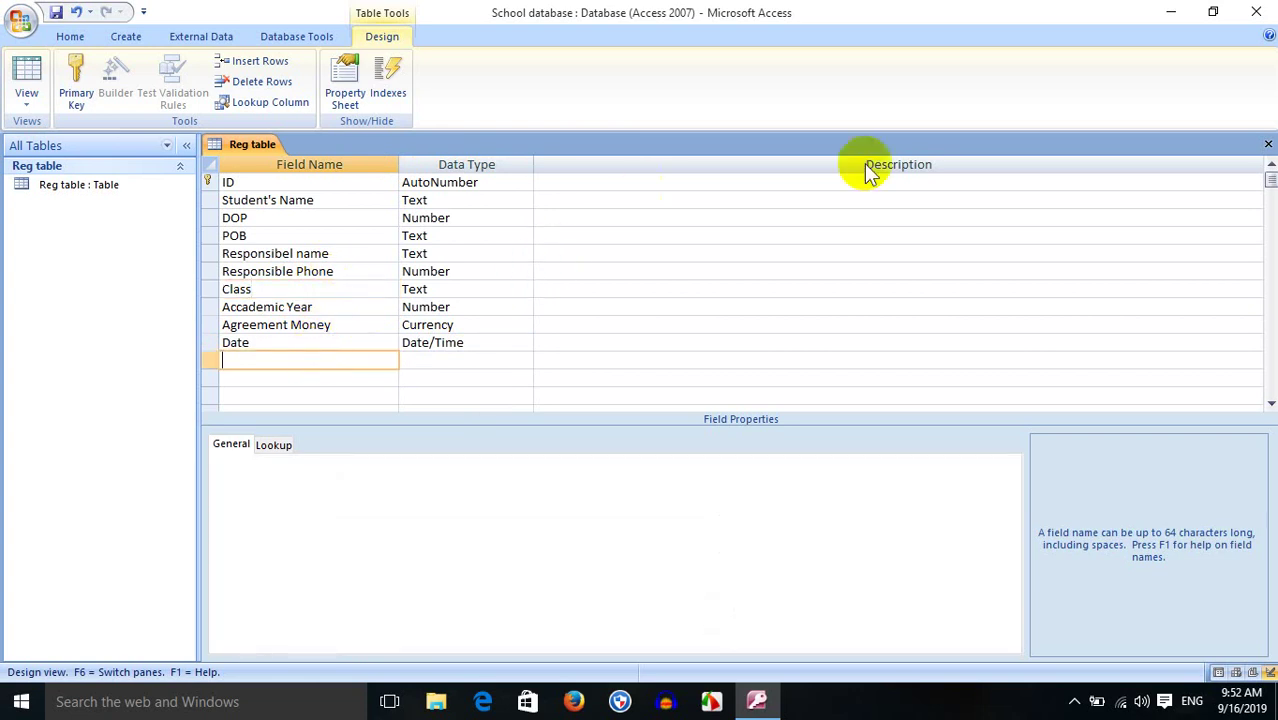
Close the Reg table with its design changes saved, and reopen it in Datasheet View
click(1267, 147)
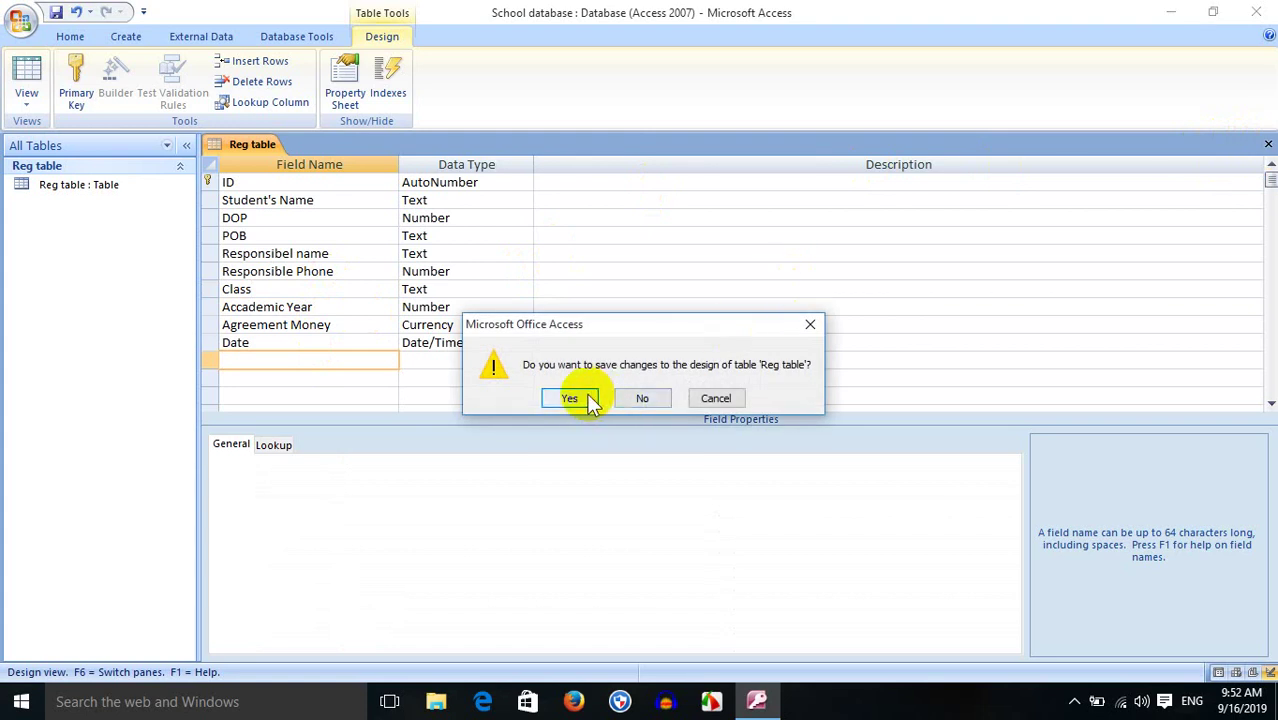
click(569, 398)
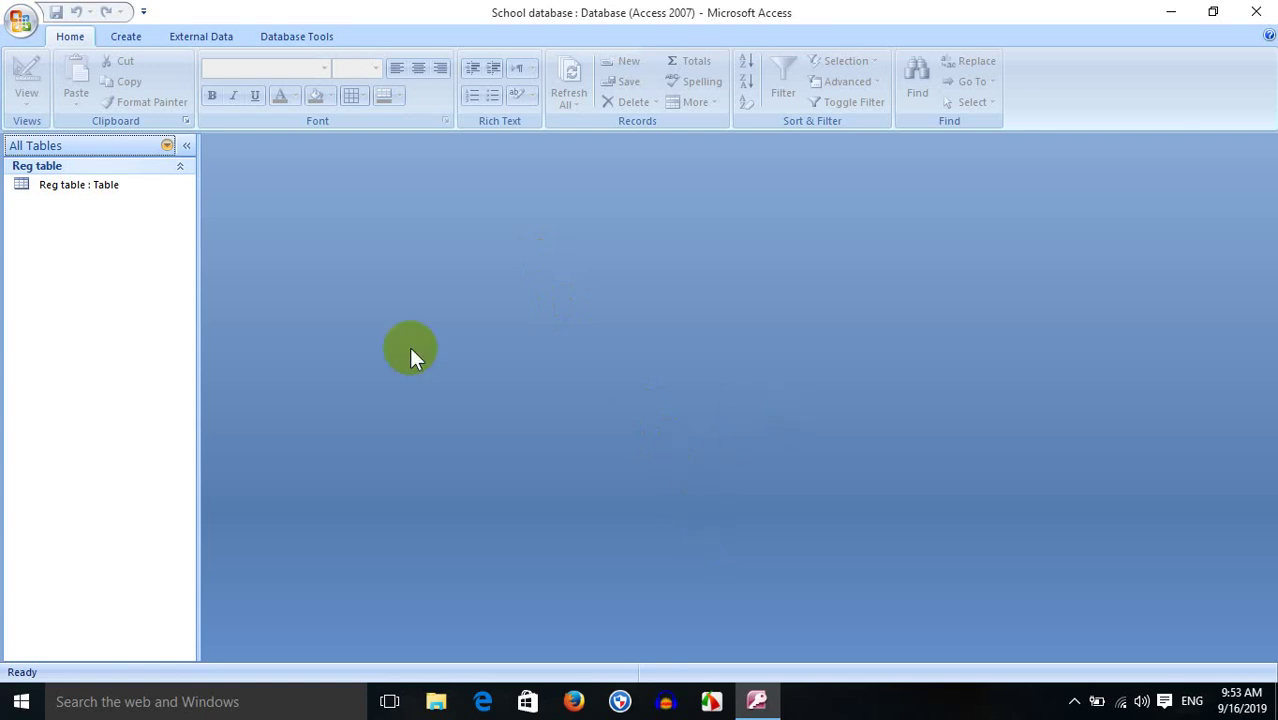
click(108, 186)
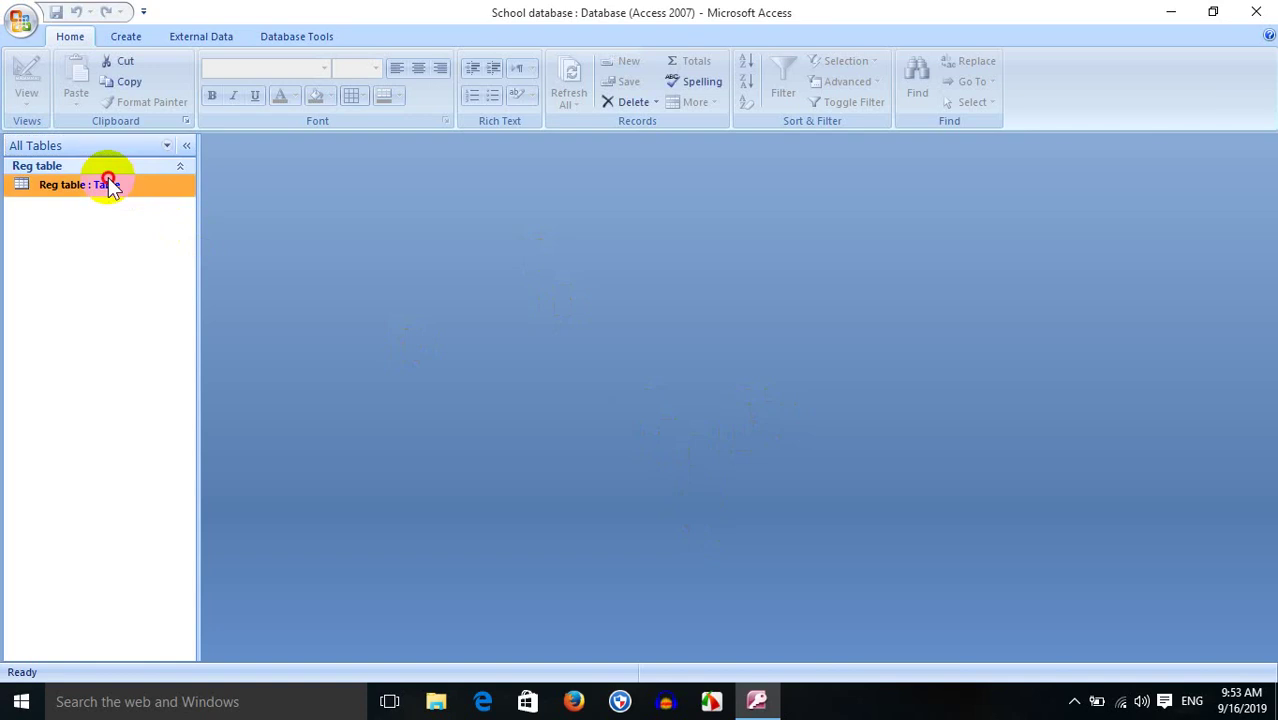
double_click(108, 184)
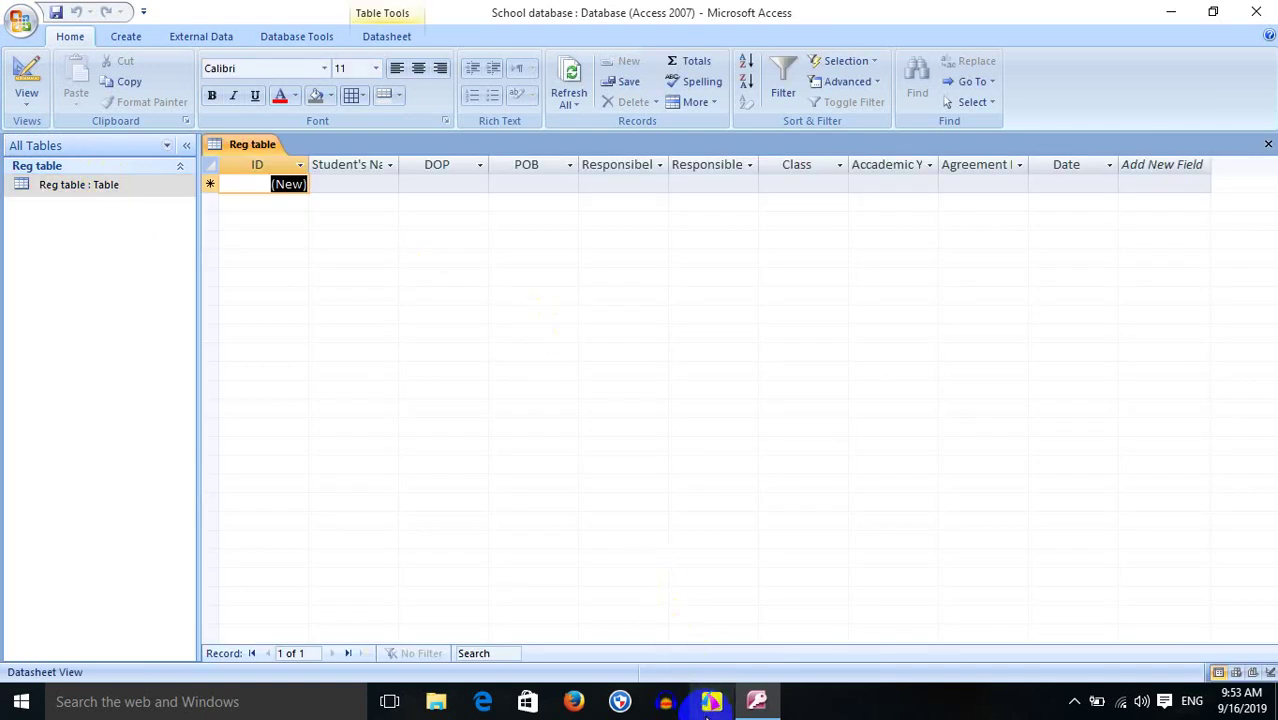